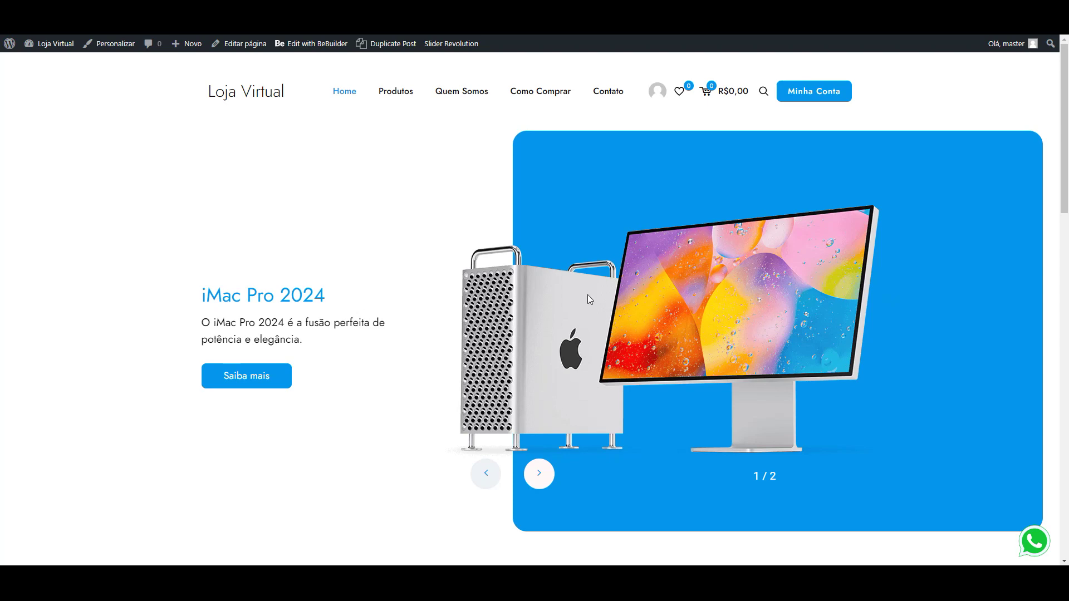
# Open "Produto com Tamanho e Cor" from the home page's new products and select size P and the yellow colour
pyautogui.scroll(-7, 335, 299)
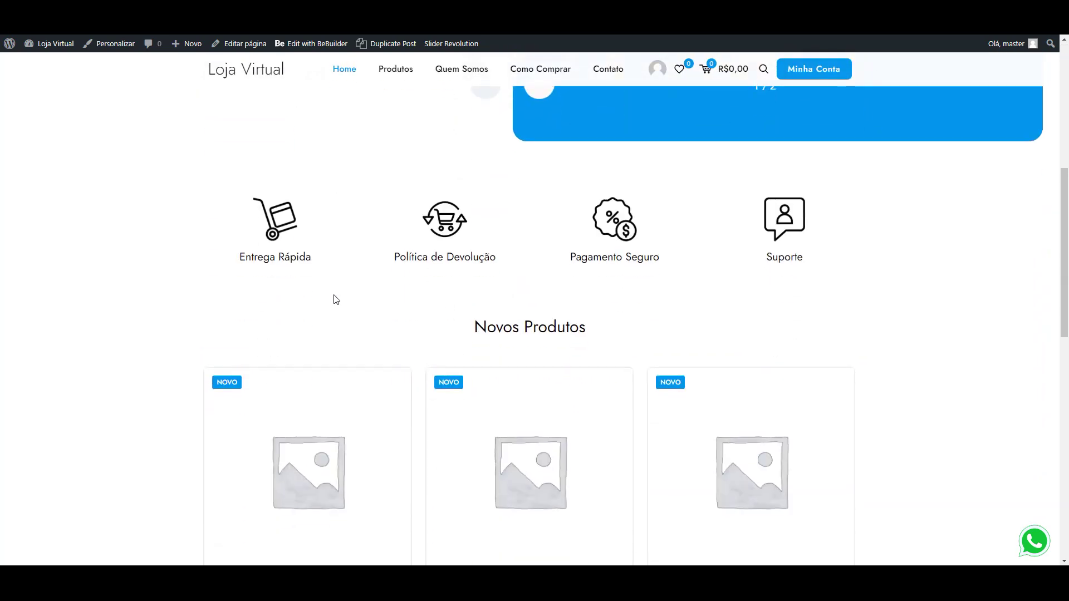
pyautogui.scroll(-5, 336, 300)
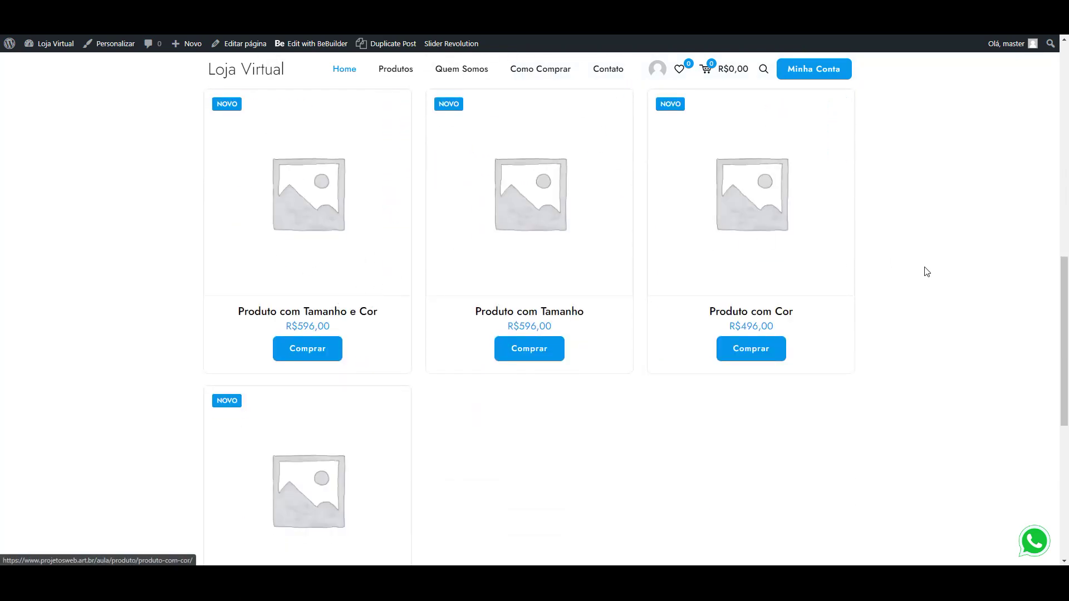
pyautogui.scroll(3, 530, 373)
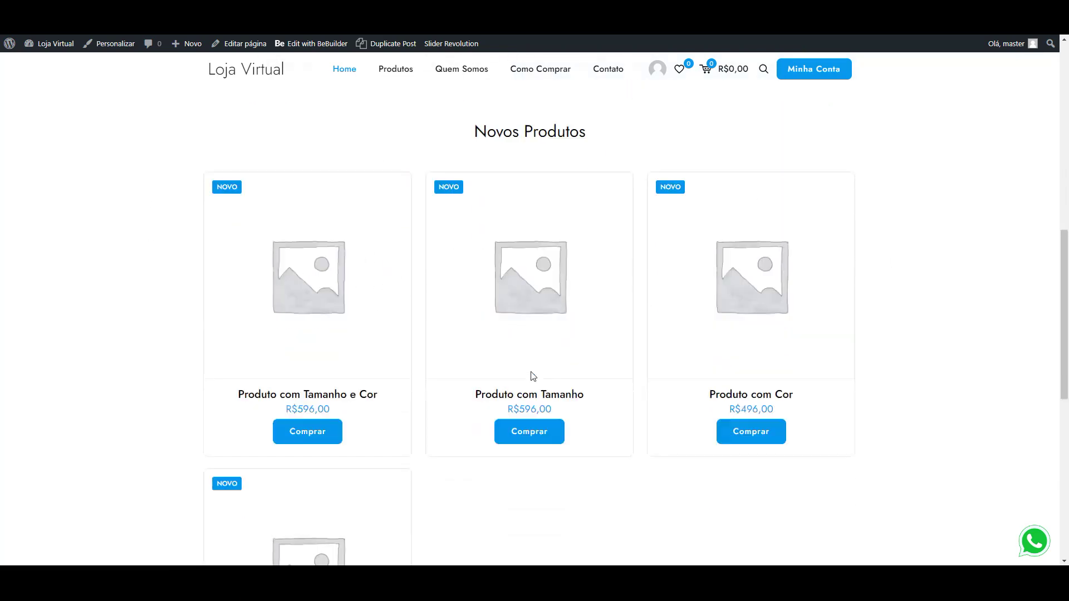
pyautogui.scroll(-5, 532, 376)
pyautogui.scroll(2, 532, 390)
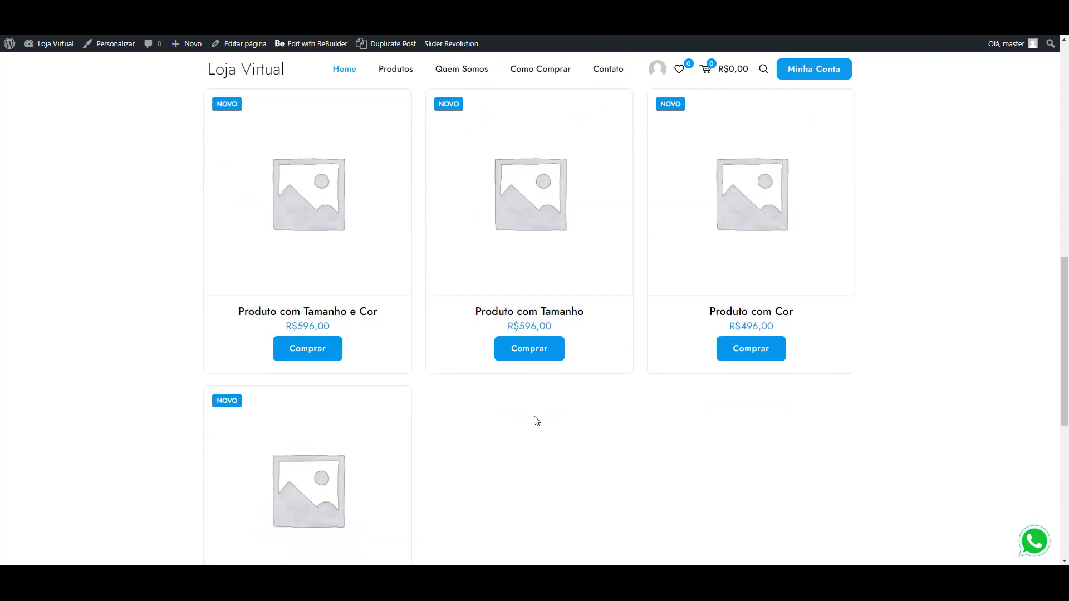
pyautogui.click(315, 205)
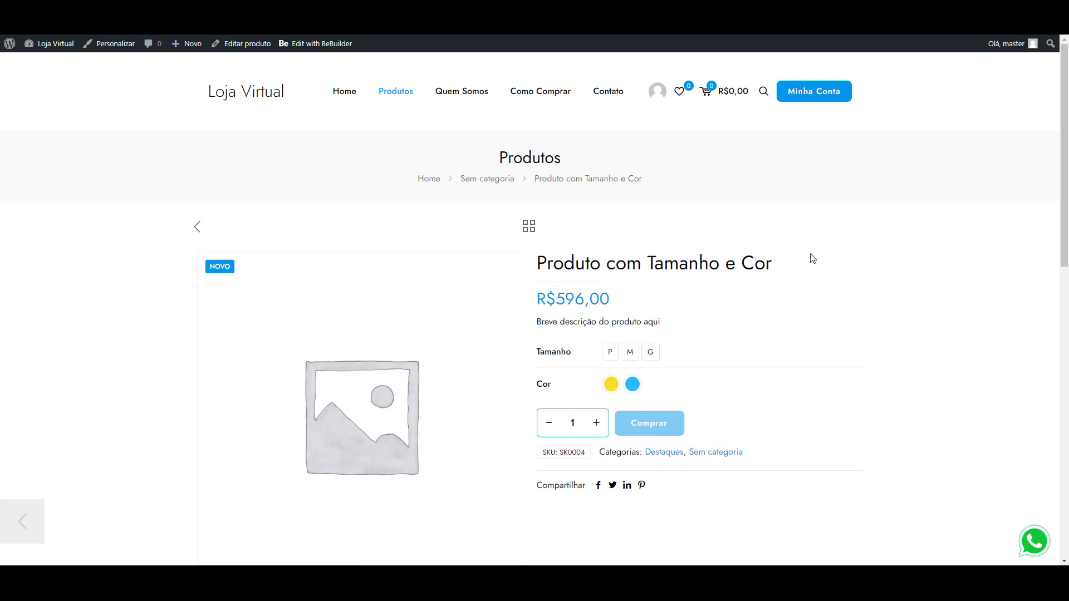
pyautogui.scroll(-1, 819, 278)
pyautogui.click(610, 304)
pyautogui.click(611, 328)
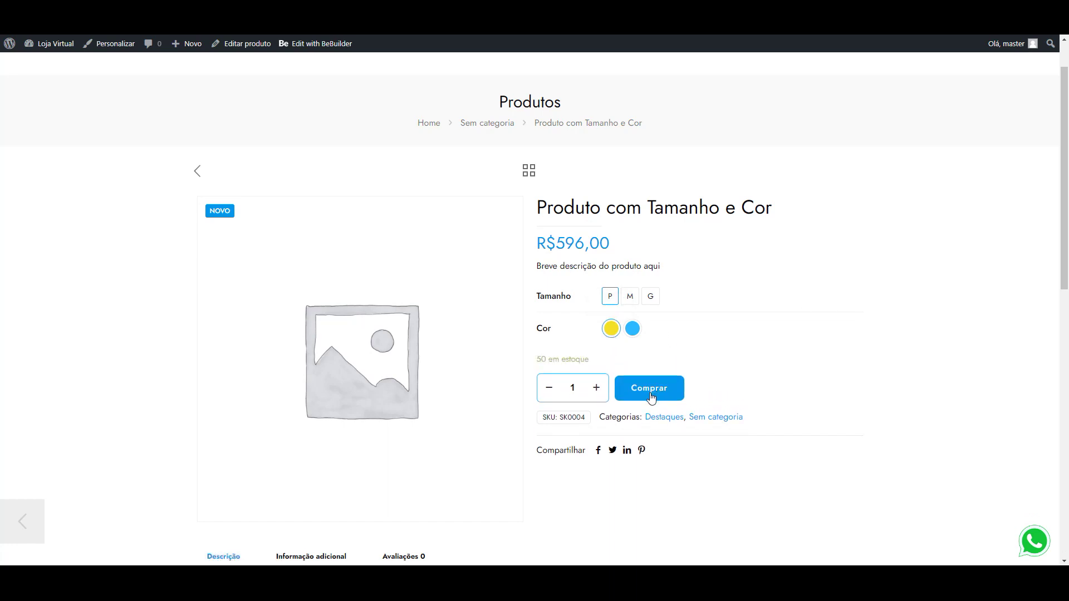
pyautogui.click(672, 397)
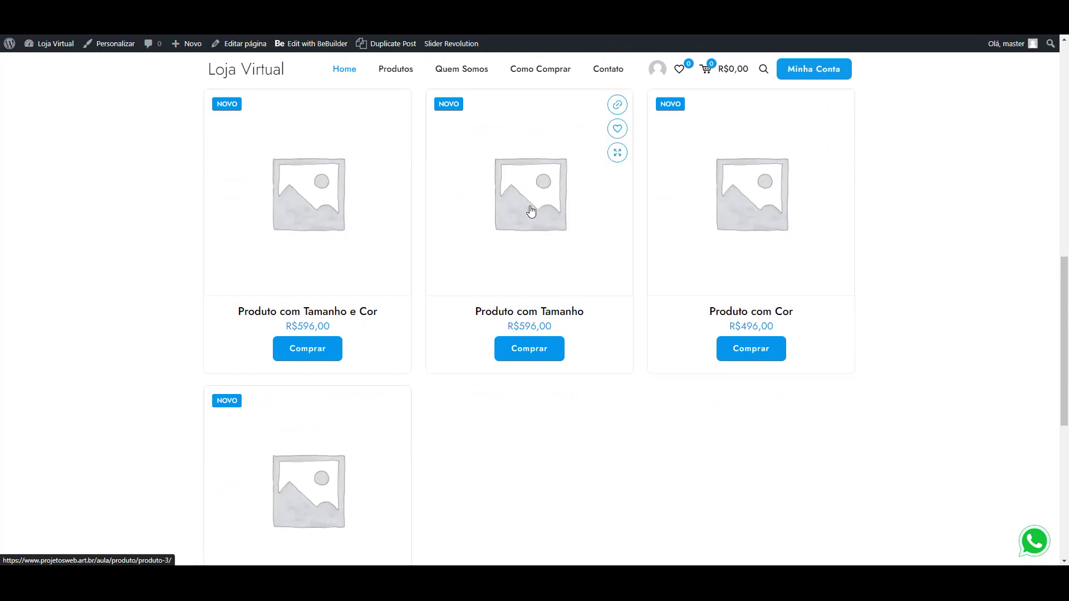
# Open "Produto com Tamanho", try sizes P, M and G, and return to the home page
pyautogui.click(531, 211)
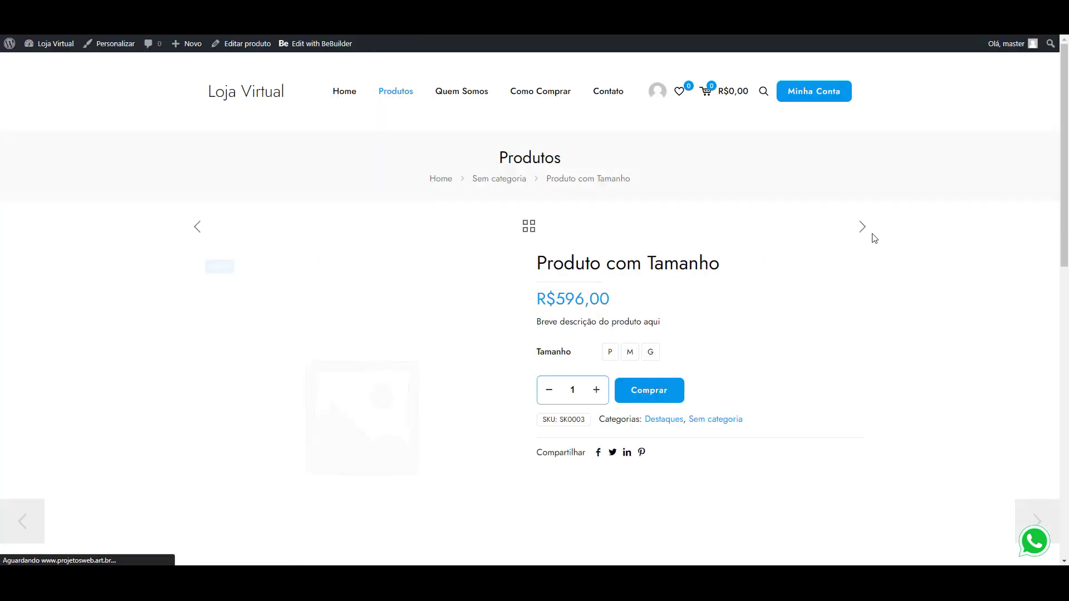
pyautogui.click(611, 353)
pyautogui.click(629, 353)
pyautogui.click(652, 353)
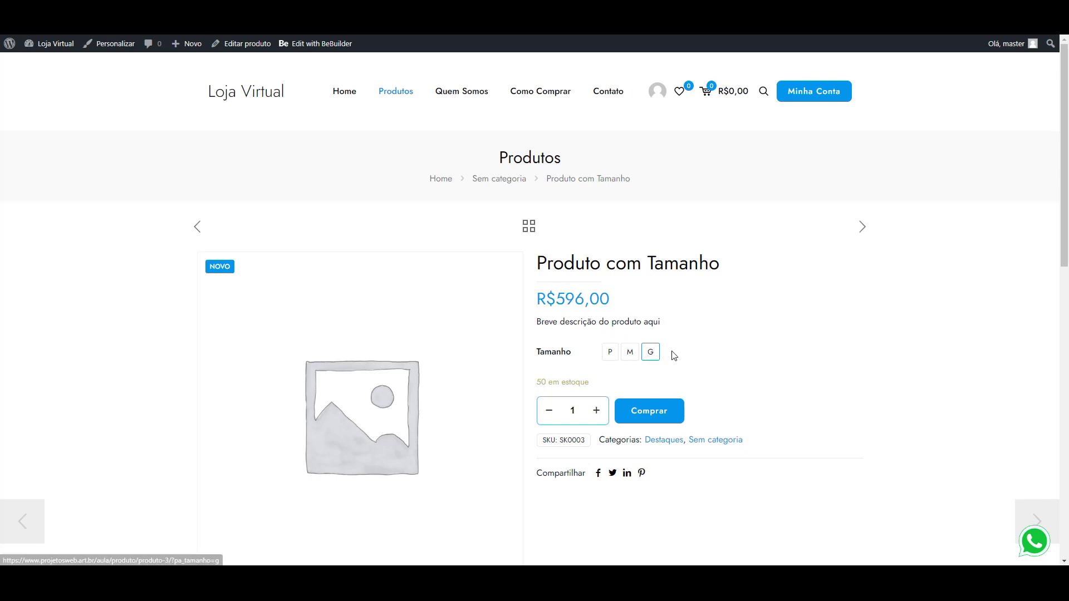
pyautogui.hotkey('alt', 'Left')
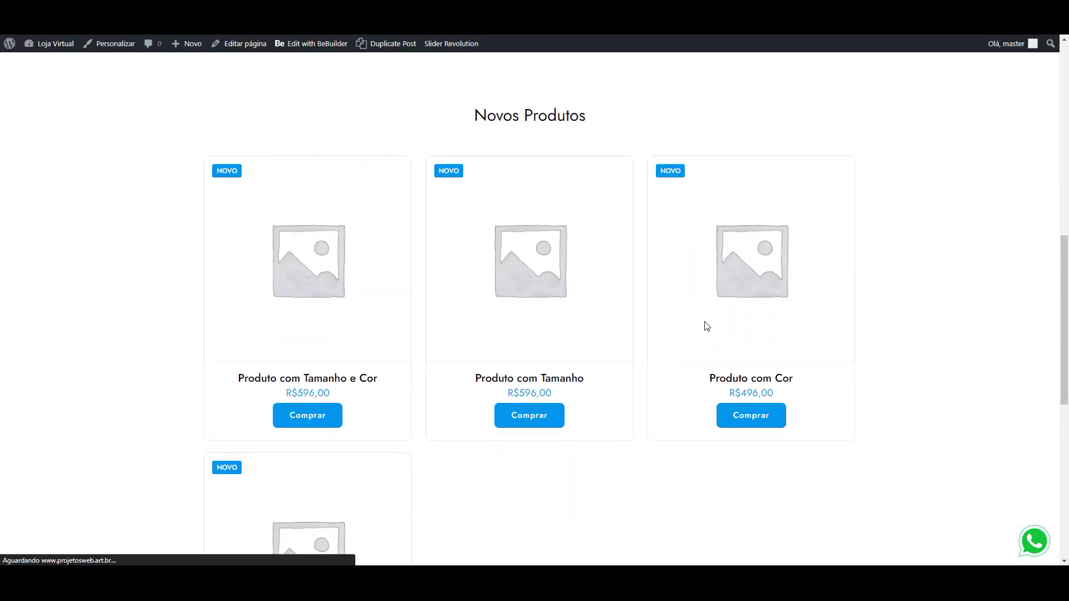
# Open "Produto com Cor" from the new products and select the yellow colour
pyautogui.click(763, 227)
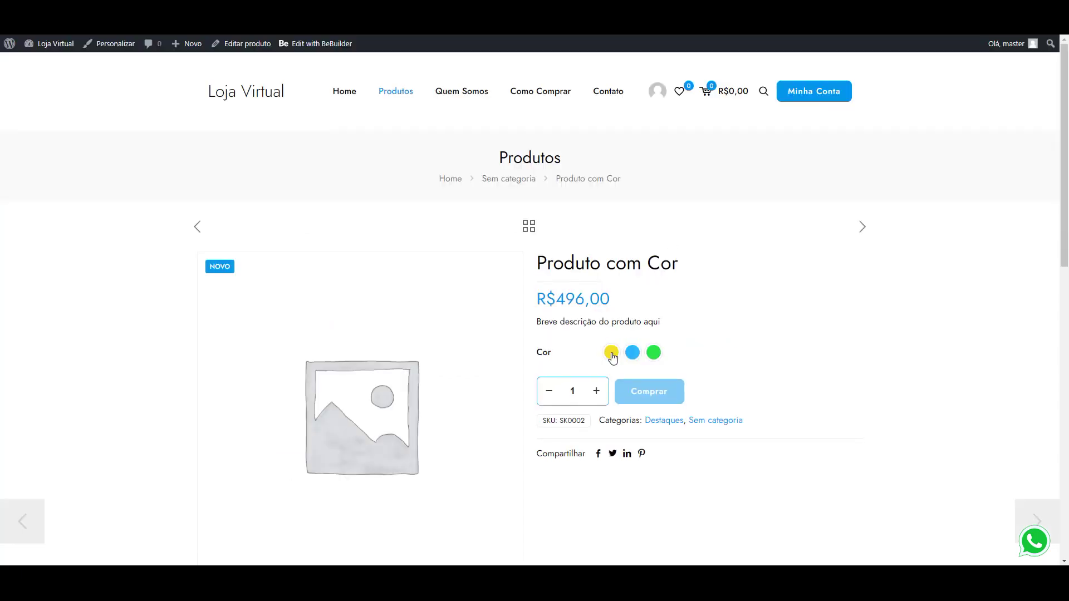
pyautogui.click(611, 353)
pyautogui.click(663, 412)
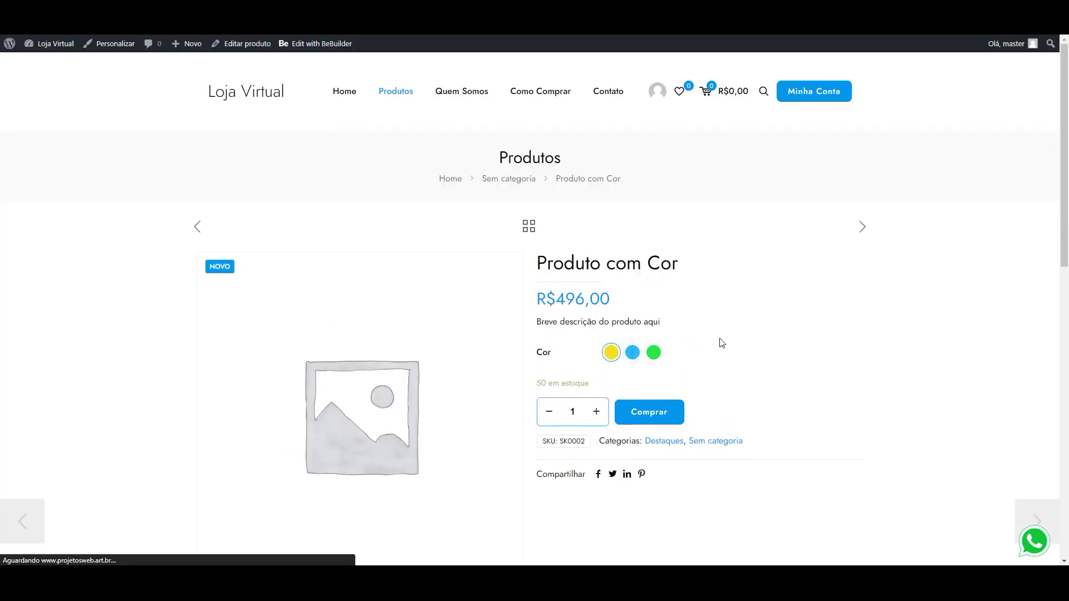
# Open "Produto com Voltagem" from the new products and try the 110V and 220V options
pyautogui.scroll(-6, 721, 343)
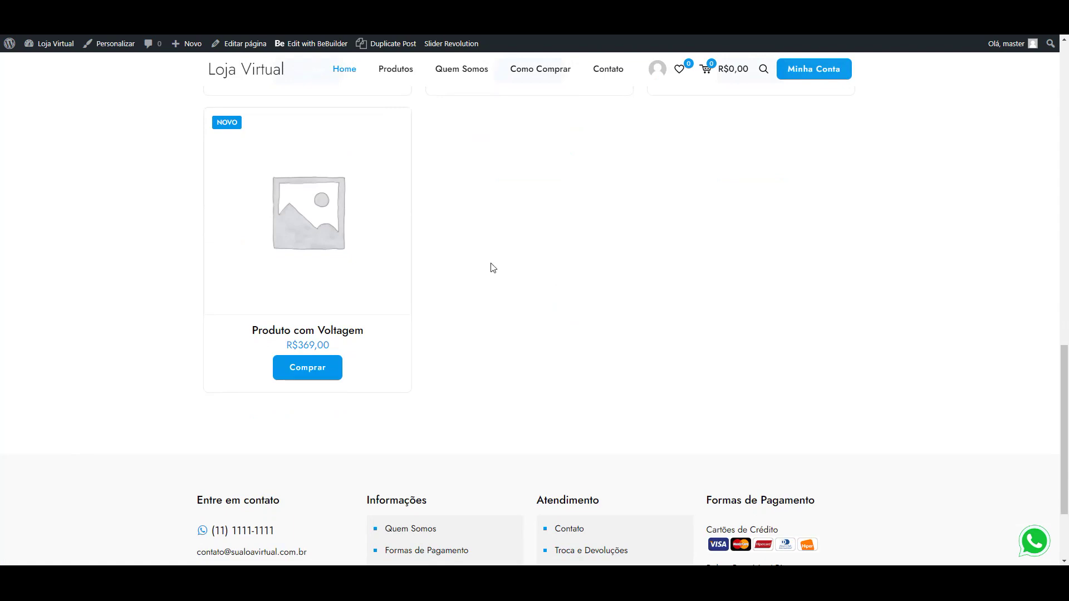
pyautogui.click(317, 227)
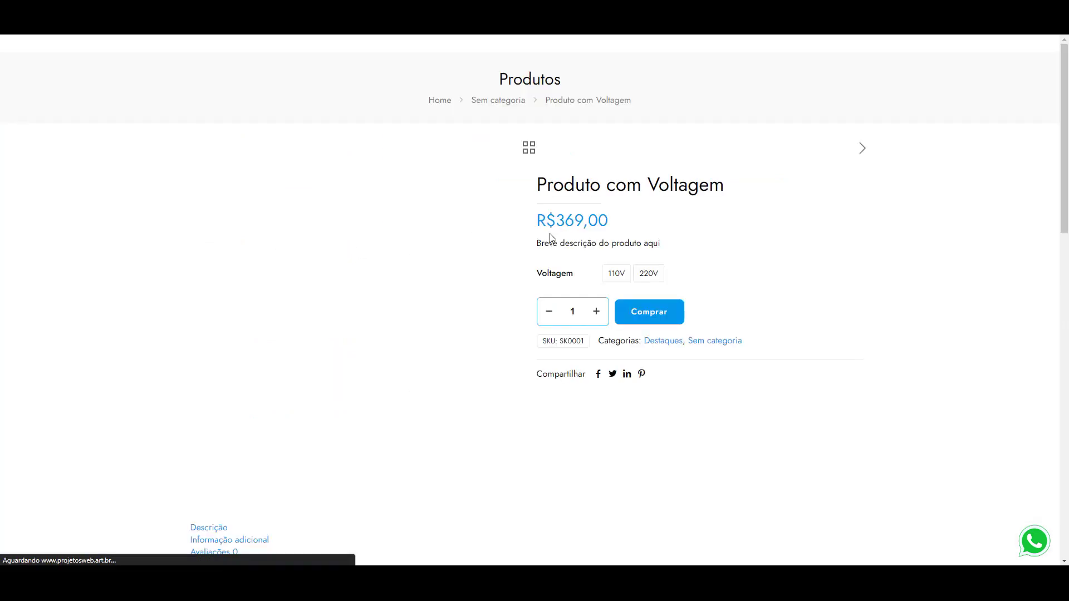
pyautogui.click(619, 357)
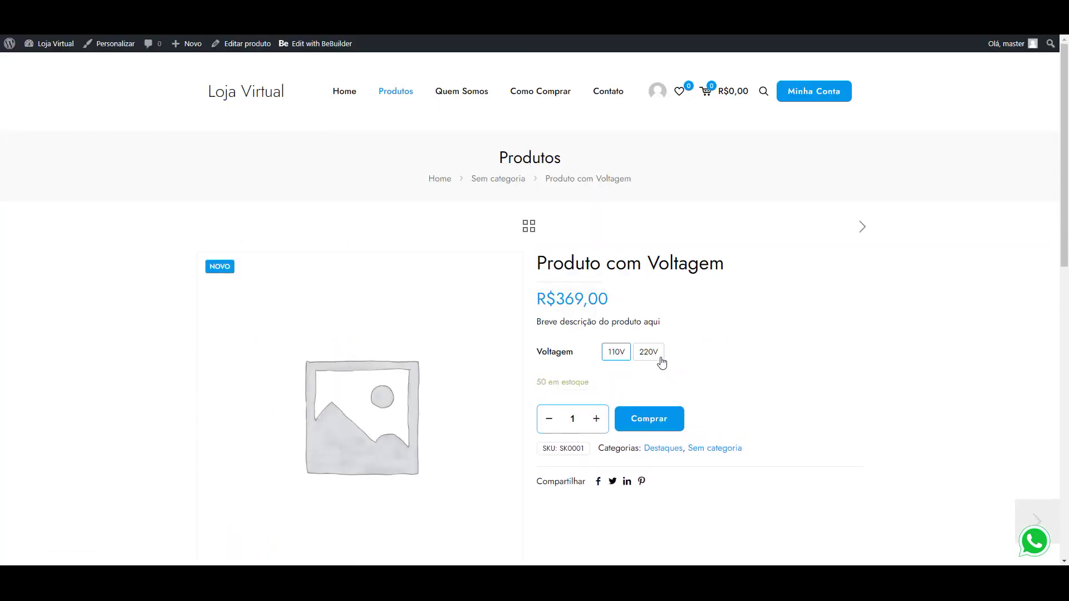
pyautogui.click(651, 354)
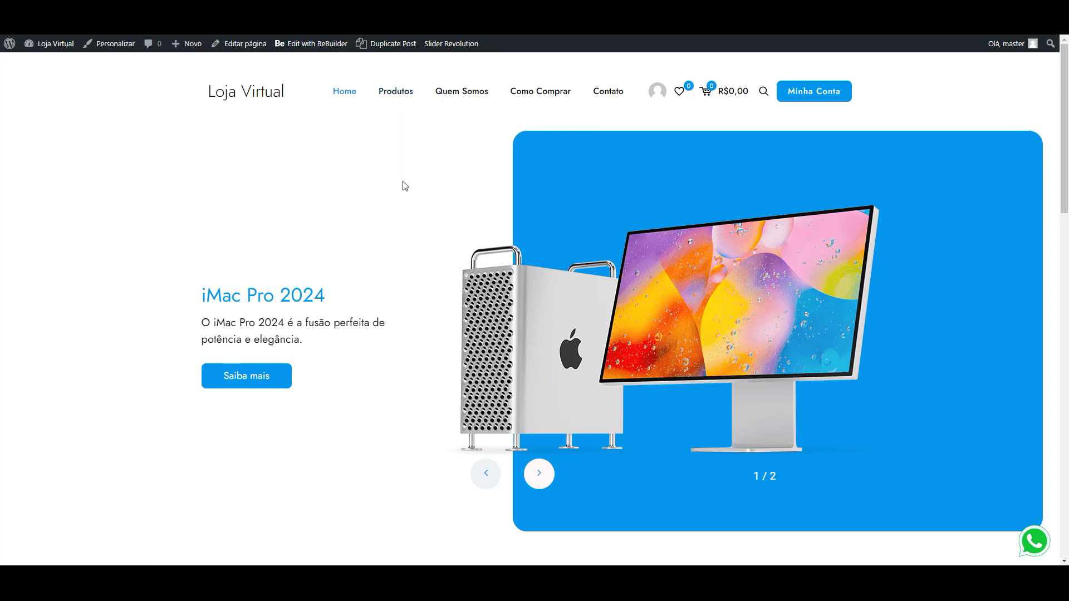
# Look over the store home page from the banner down to the "Novos Produtos" section
pyautogui.scroll(-8, 403, 184)
pyautogui.scroll(-4, 810, 282)
pyautogui.scroll(3, 573, 343)
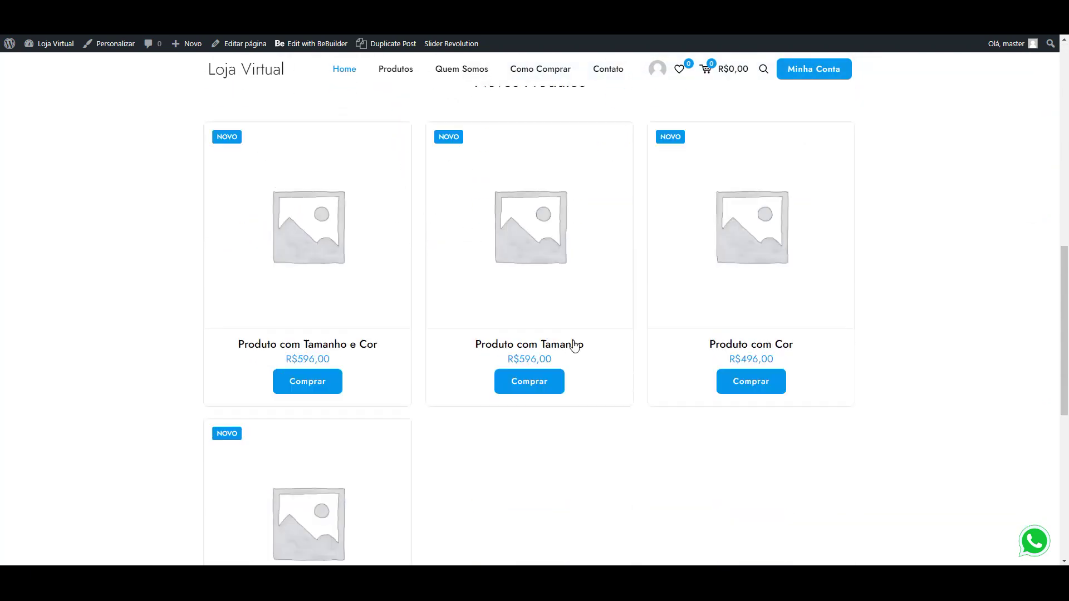
pyautogui.scroll(4, 723, 372)
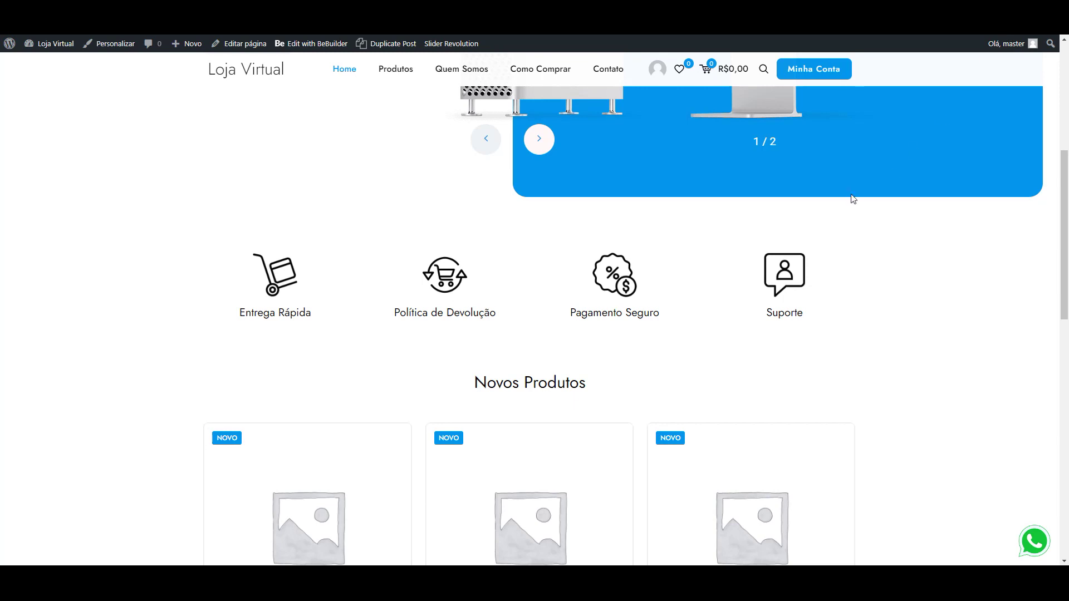
pyautogui.scroll(2, 237, 243)
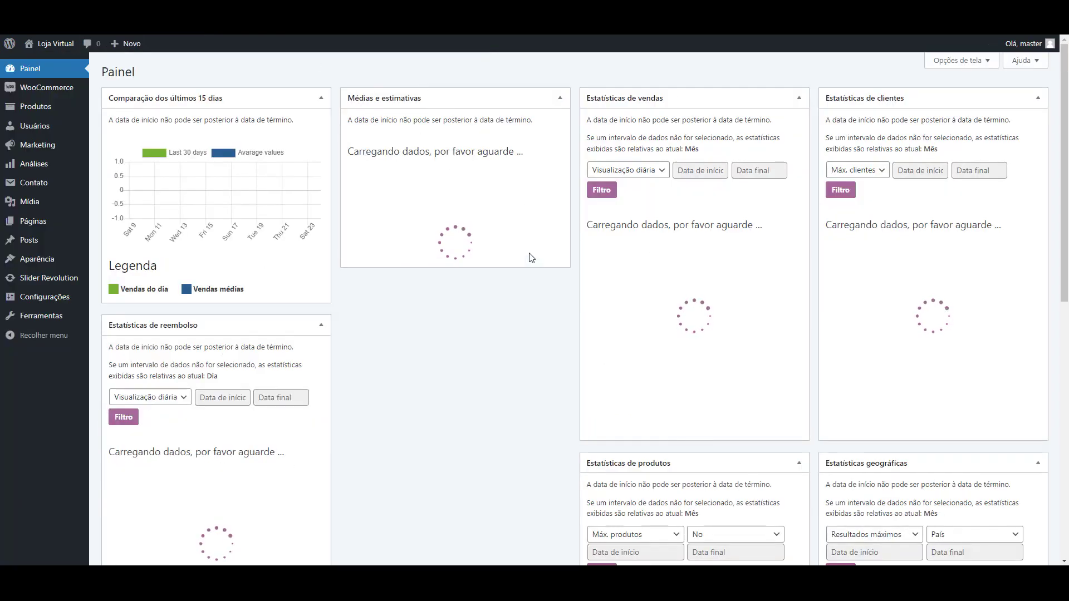
# Examine the sales, customer, product and payment statistics on the store's admin dashboard
pyautogui.scroll(-10, 616, 257)
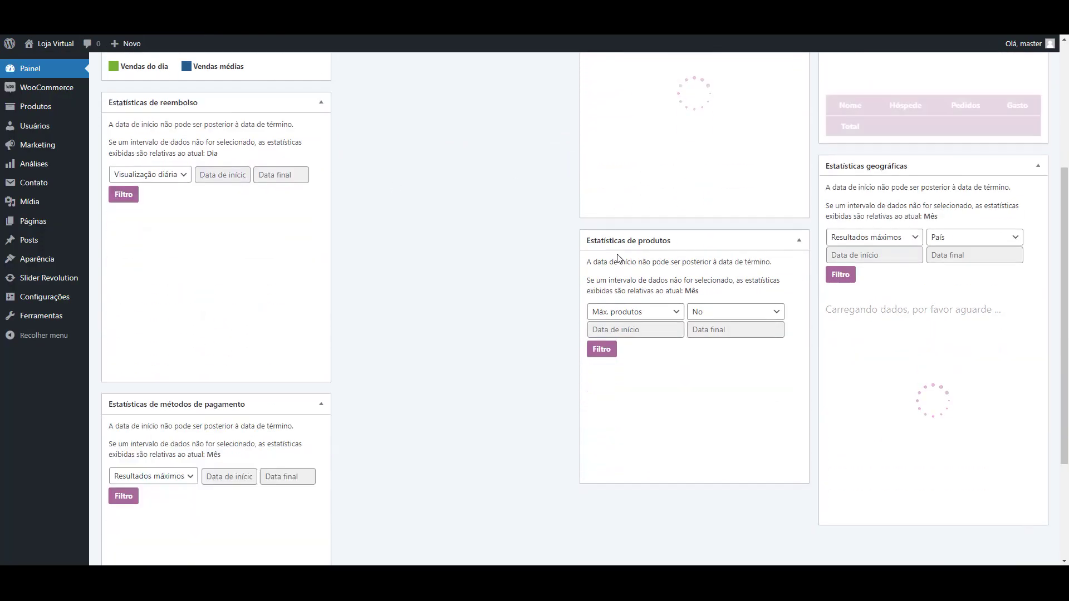
pyautogui.scroll(10, 539, 385)
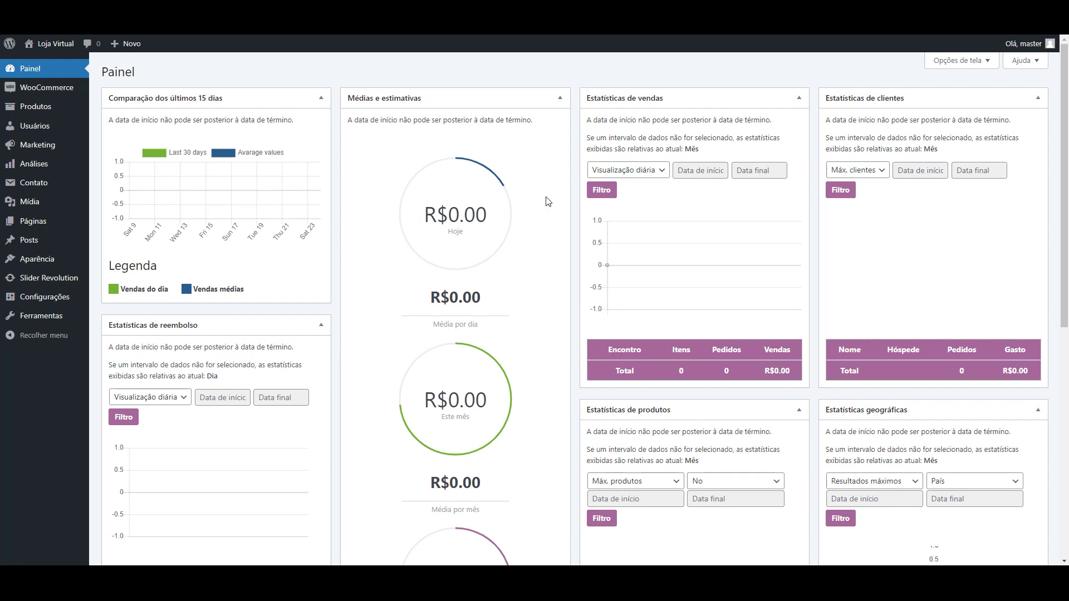
pyautogui.moveTo(48, 108)
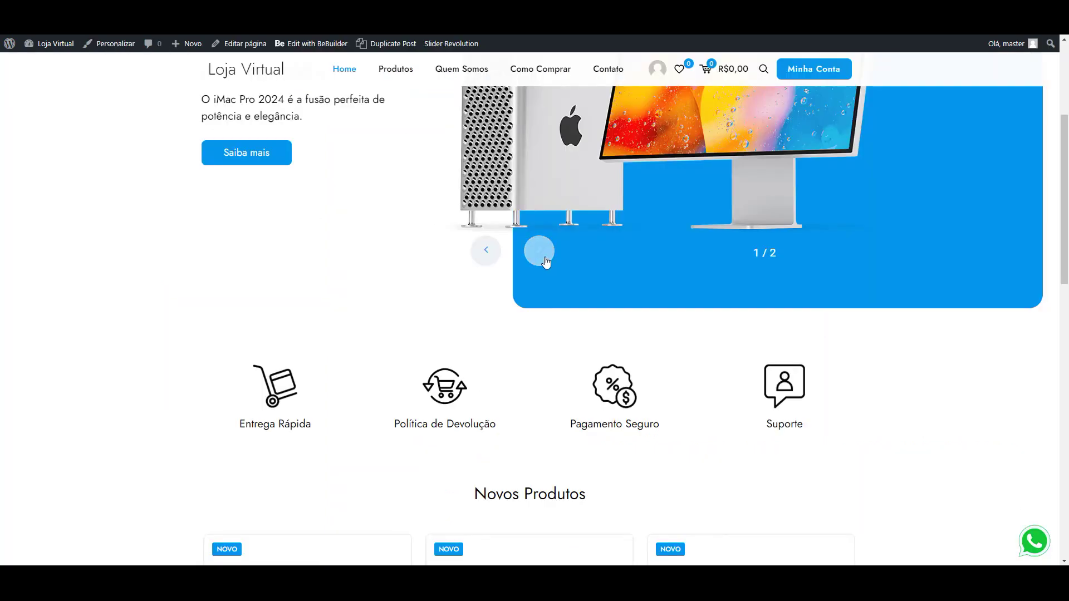
# Examine the four example products listed on the home page, from size and colour to voltage variations
pyautogui.scroll(4, 546, 261)
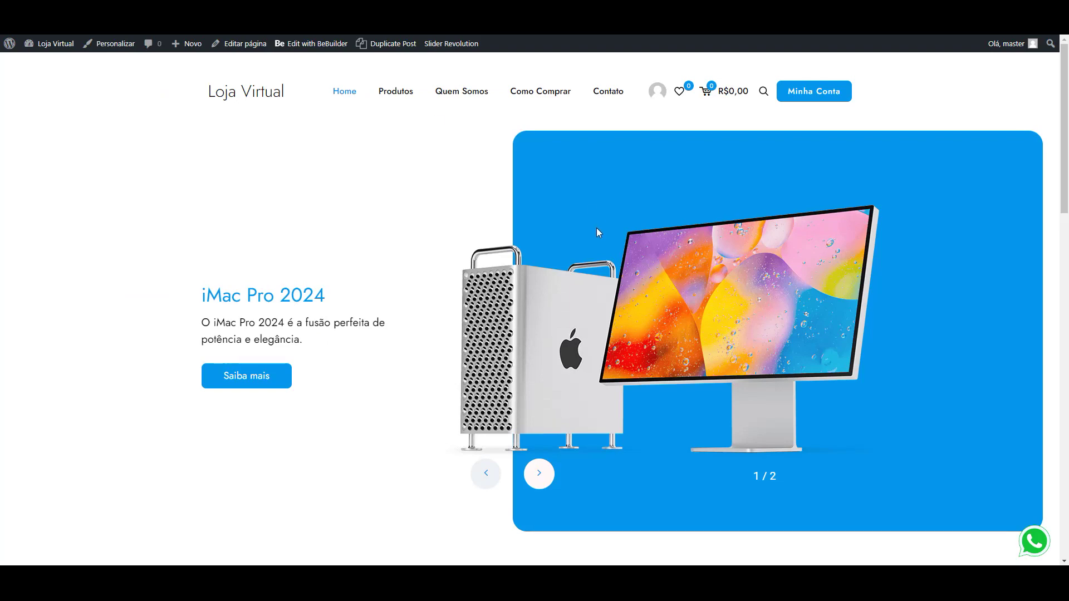
pyautogui.scroll(-7, 596, 228)
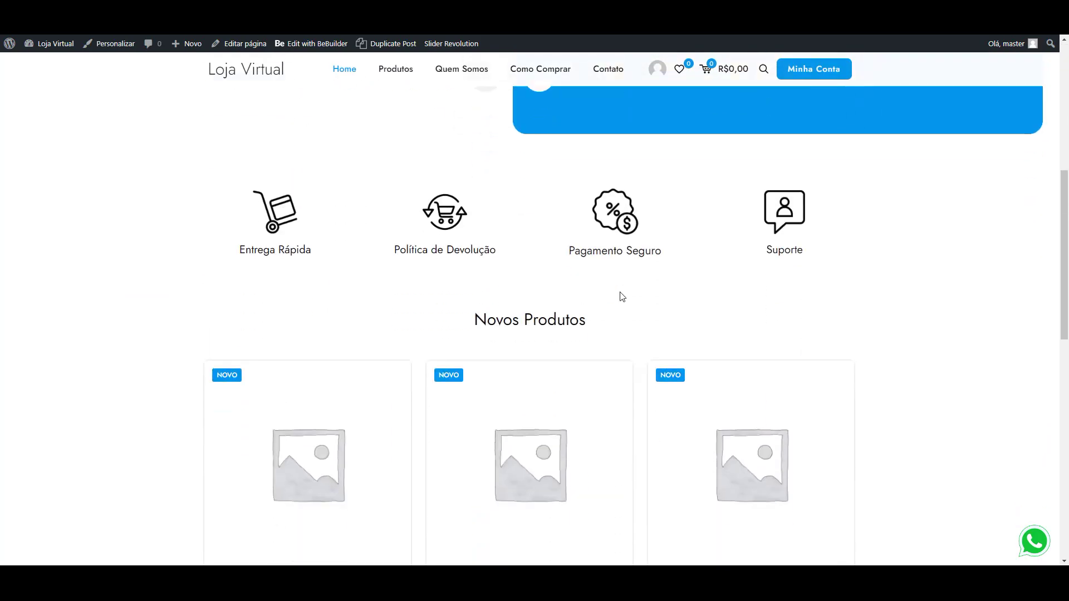
pyautogui.scroll(-5, 623, 297)
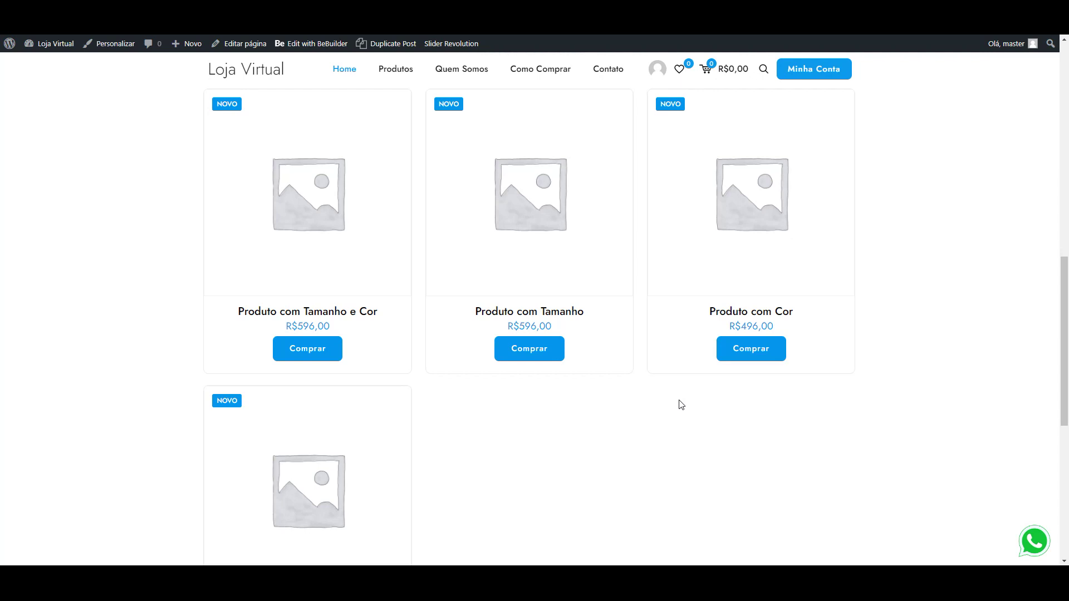
pyautogui.scroll(-2, 681, 404)
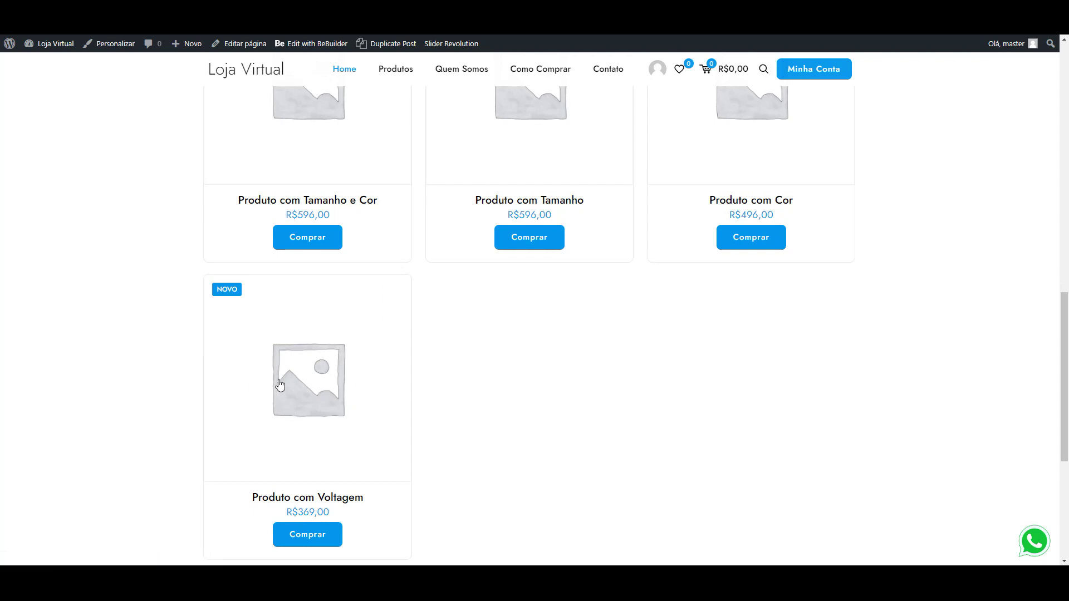
pyautogui.scroll(1, 509, 425)
pyautogui.scroll(2, 513, 425)
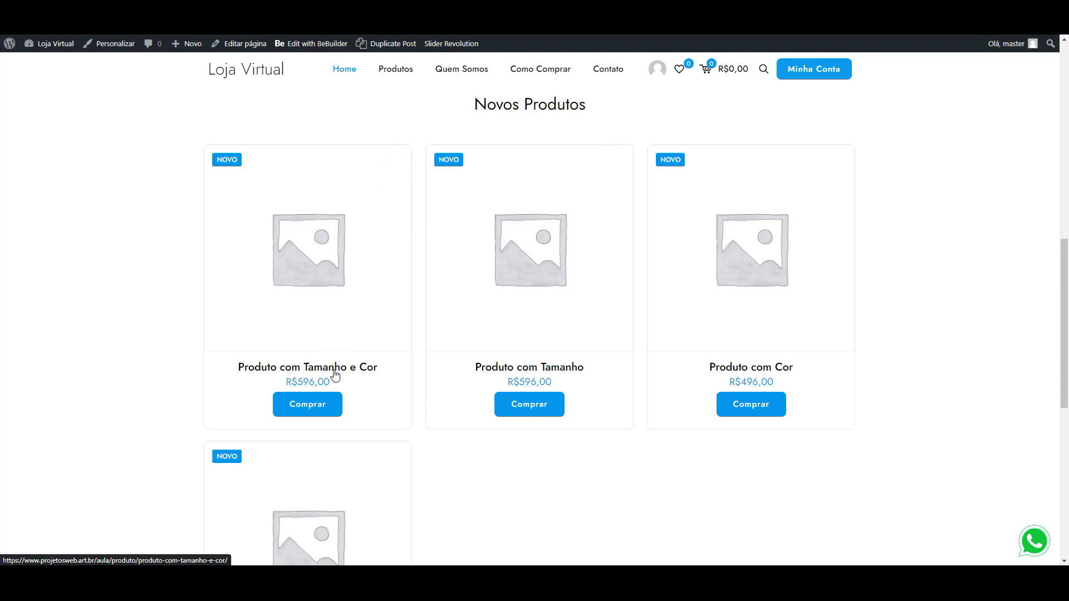
pyautogui.rightClick(377, 387)
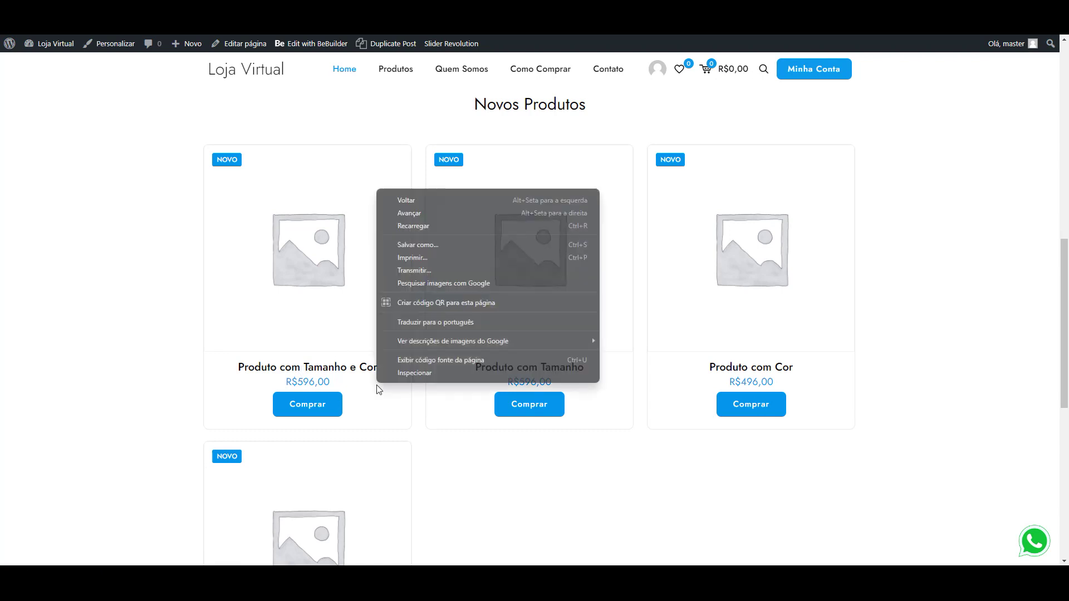
pyautogui.click(940, 325)
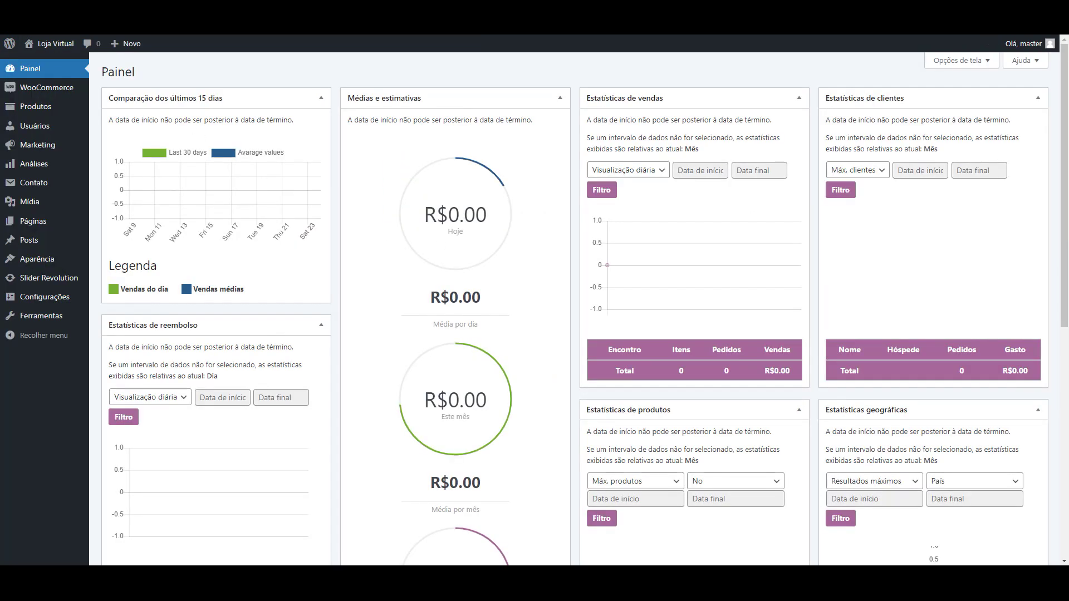
# Open the product categories page in the store's admin area and look over the new-category form and category list
pyautogui.moveTo(79, 92)
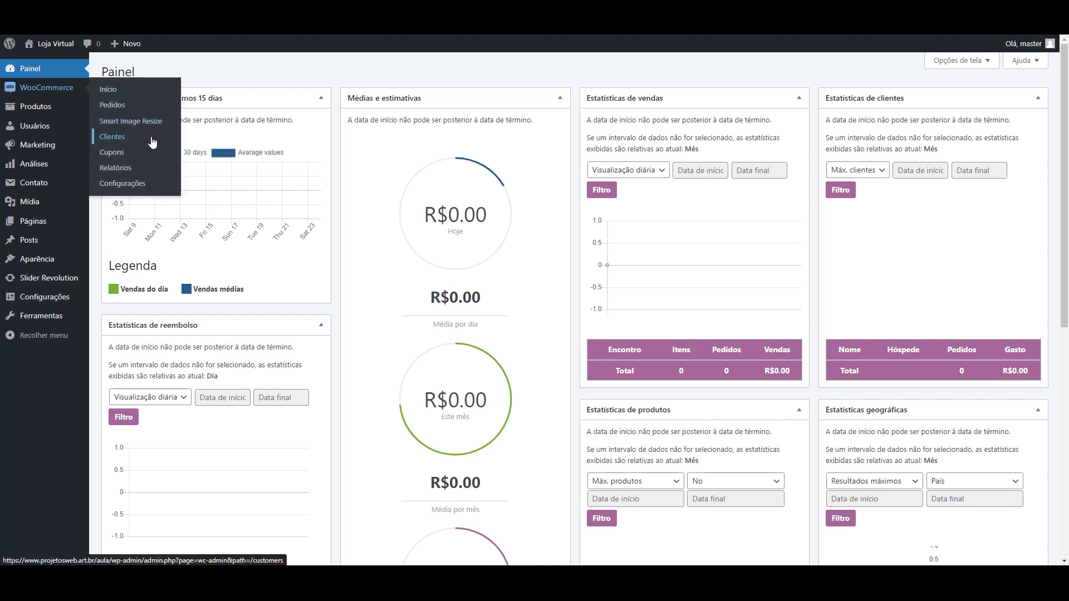
pyautogui.moveTo(45, 114)
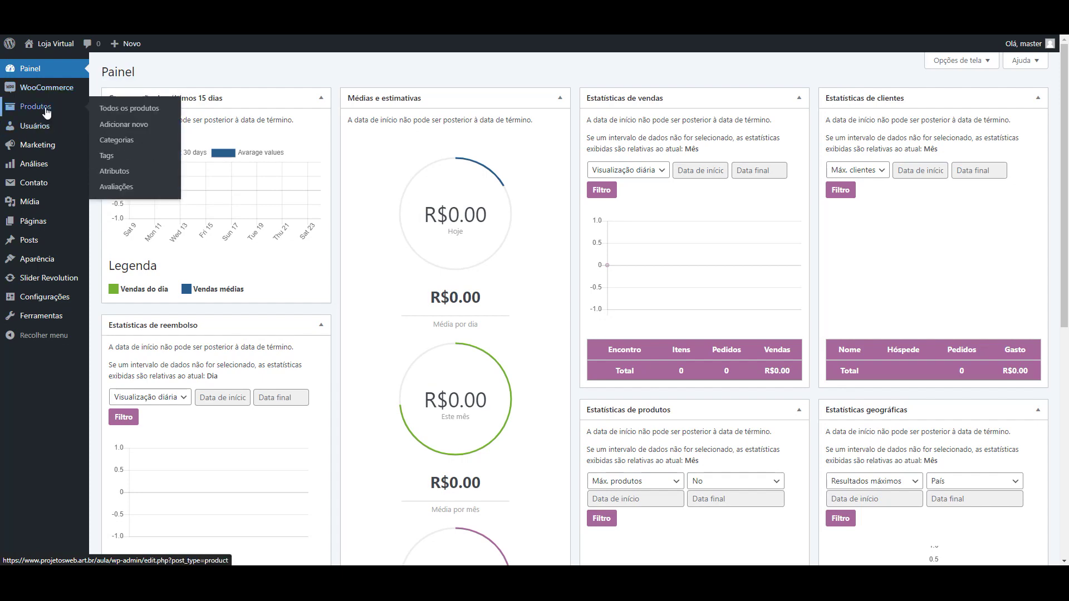
pyautogui.click(114, 140)
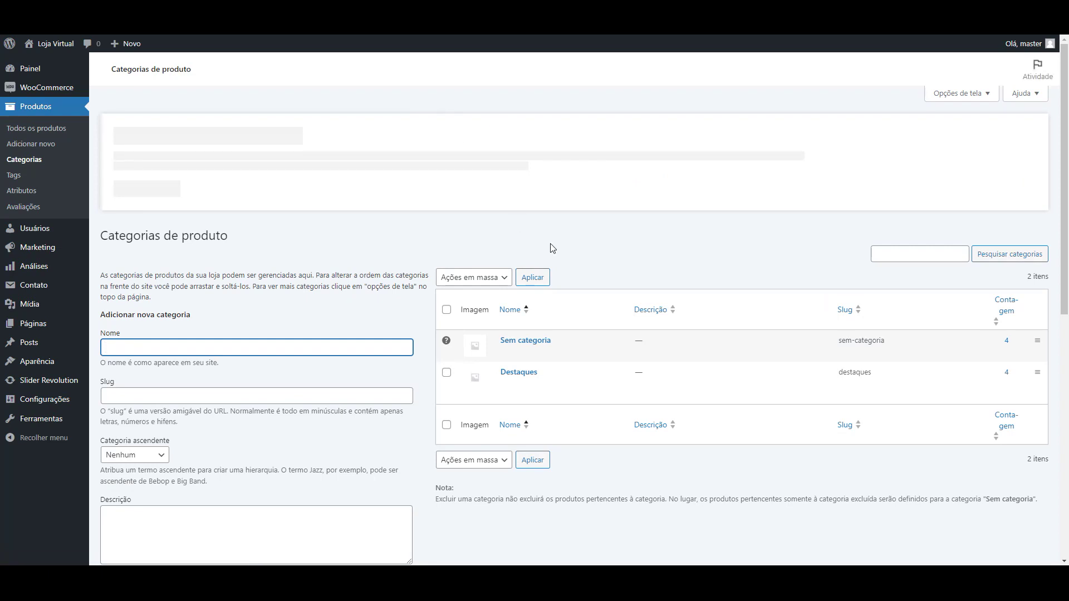
pyautogui.scroll(-1, 554, 248)
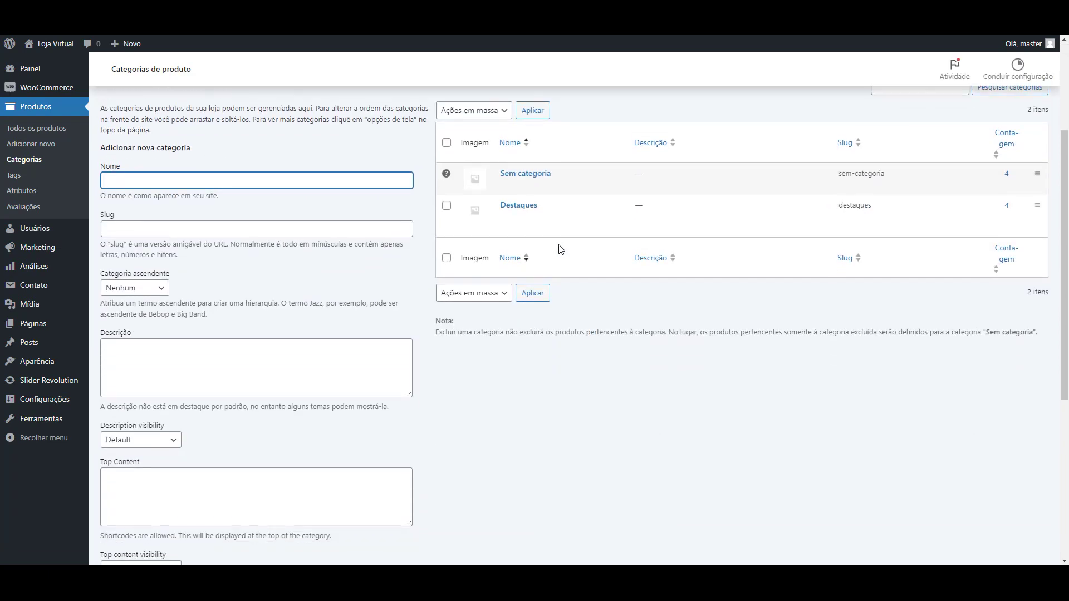
pyautogui.scroll(1, 560, 249)
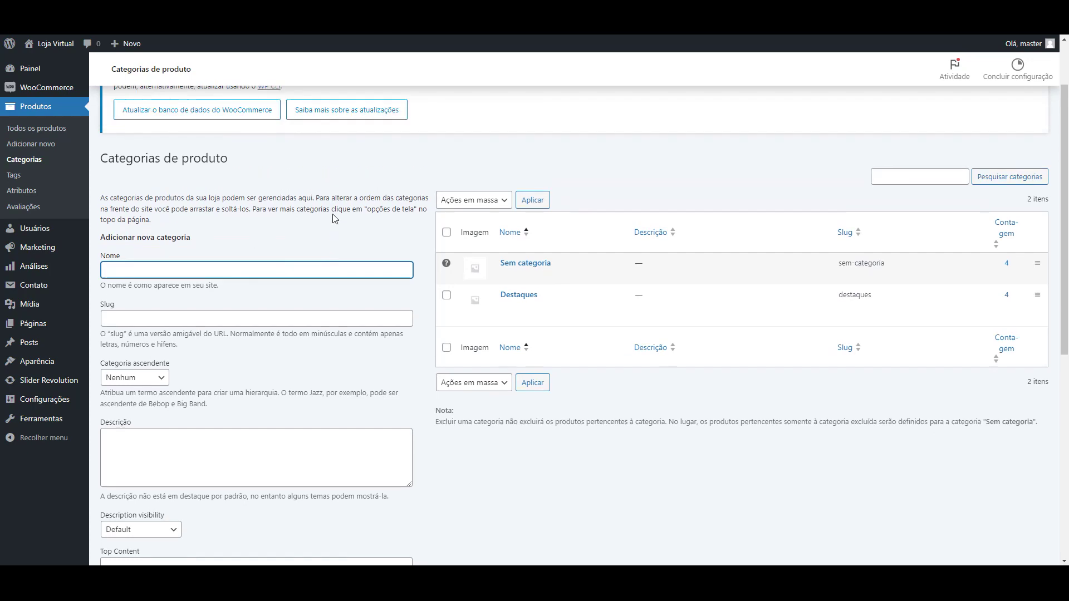
pyautogui.scroll(-3, 440, 262)
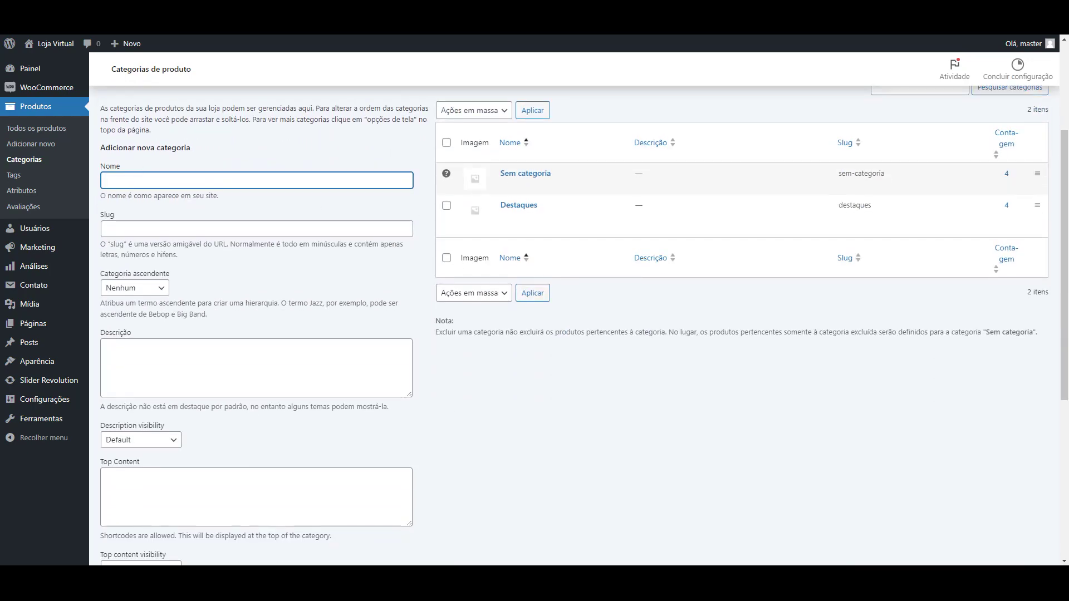
# Add a new product category named "Vestidos", leaving the remaining fields at their defaults
pyautogui.click(191, 183)
pyautogui.write('Vestidos')
pyautogui.scroll(-1, 349, 225)
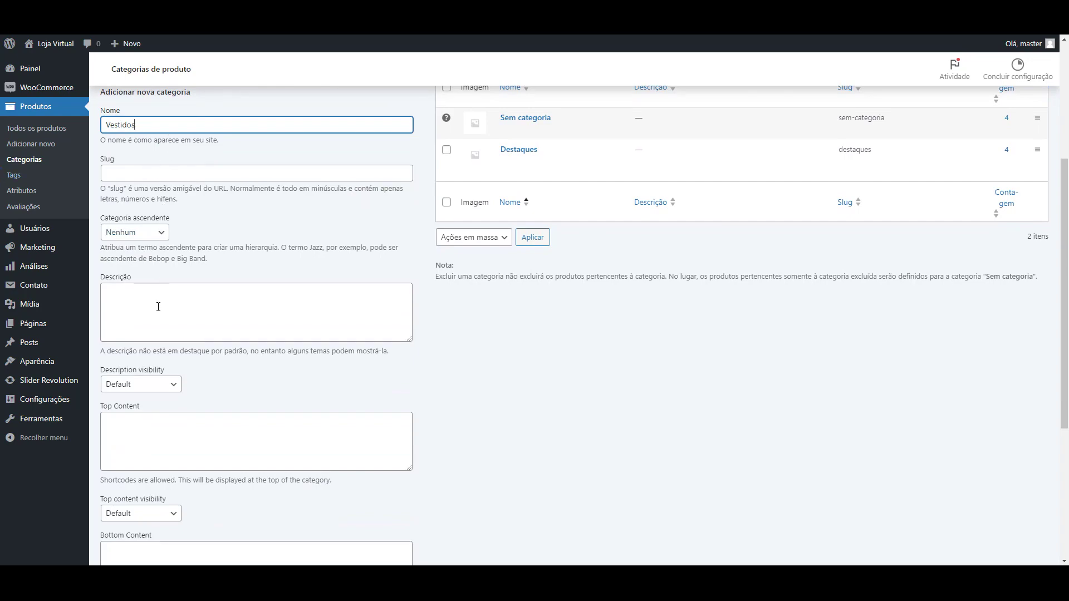
pyautogui.scroll(2, 169, 240)
pyautogui.scroll(-6, 167, 243)
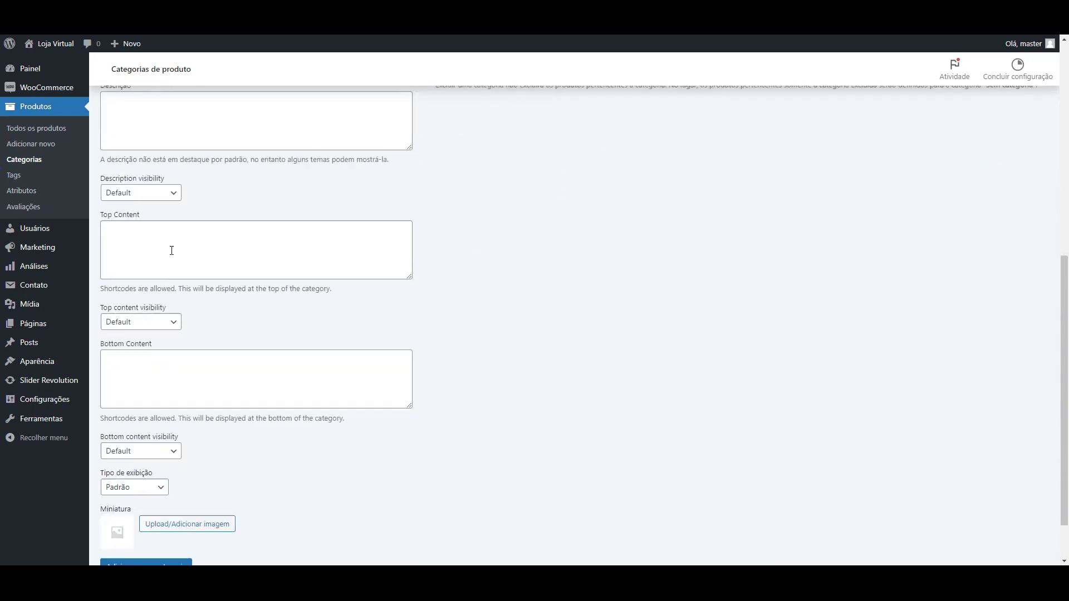
pyautogui.click(138, 509)
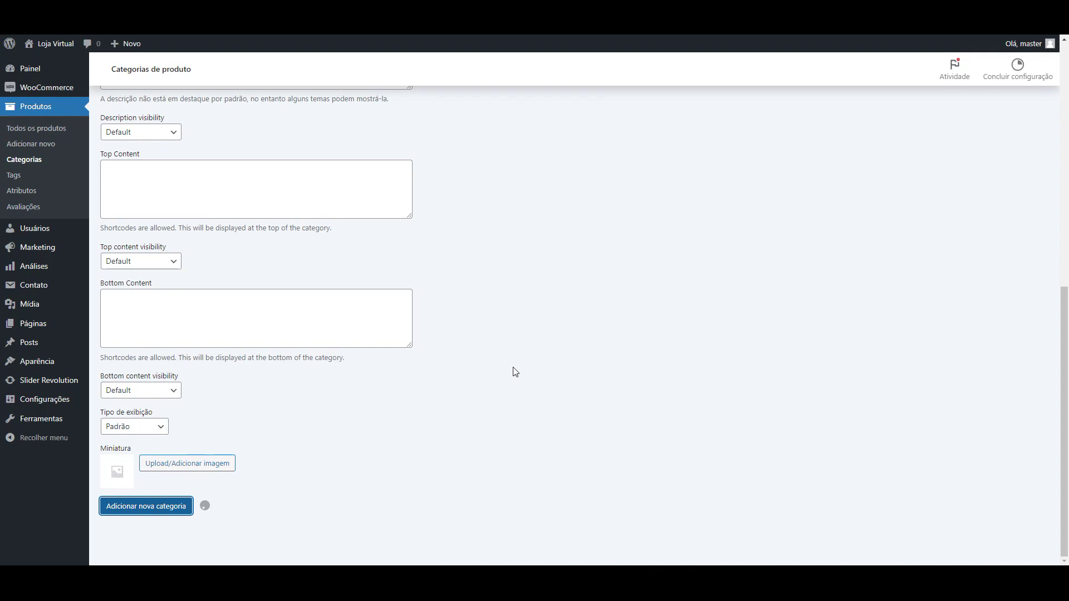
# Add a second product category named "Ventiladores" with default settings
pyautogui.scroll(5, 515, 370)
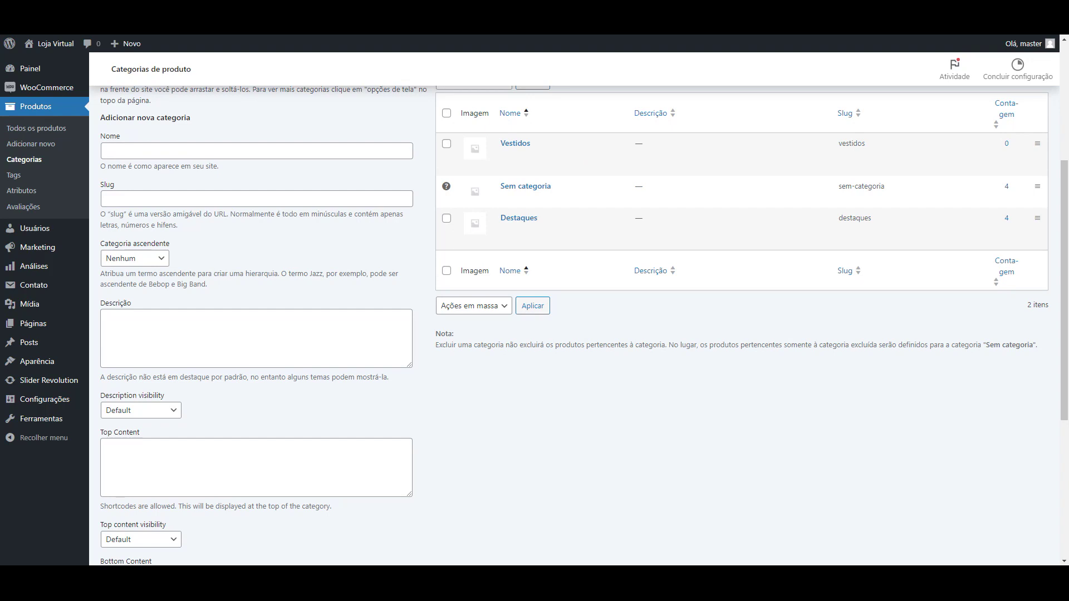
pyautogui.write('Ventiladores')
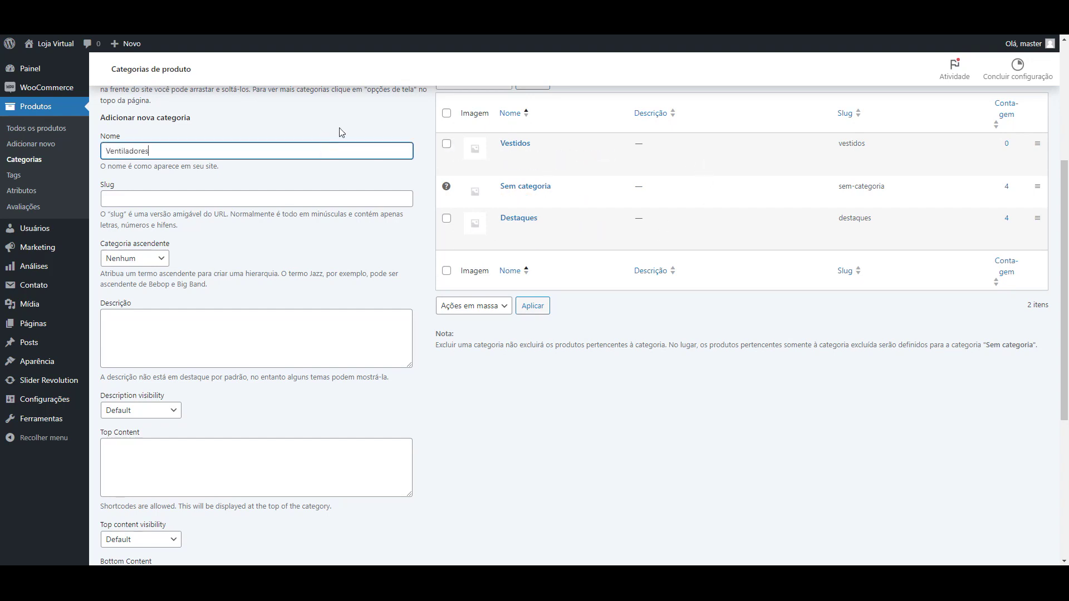
pyautogui.scroll(-5, 248, 240)
pyautogui.click(173, 506)
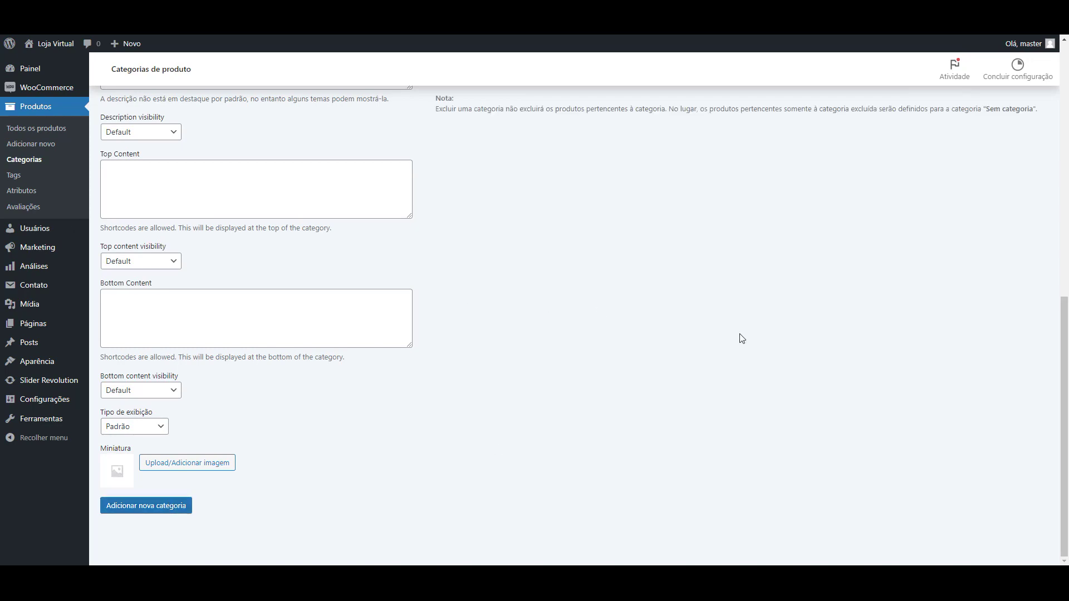
# Add a third product category named "Relógios" and return to the category list
pyautogui.scroll(6, 739, 338)
pyautogui.click(301, 204)
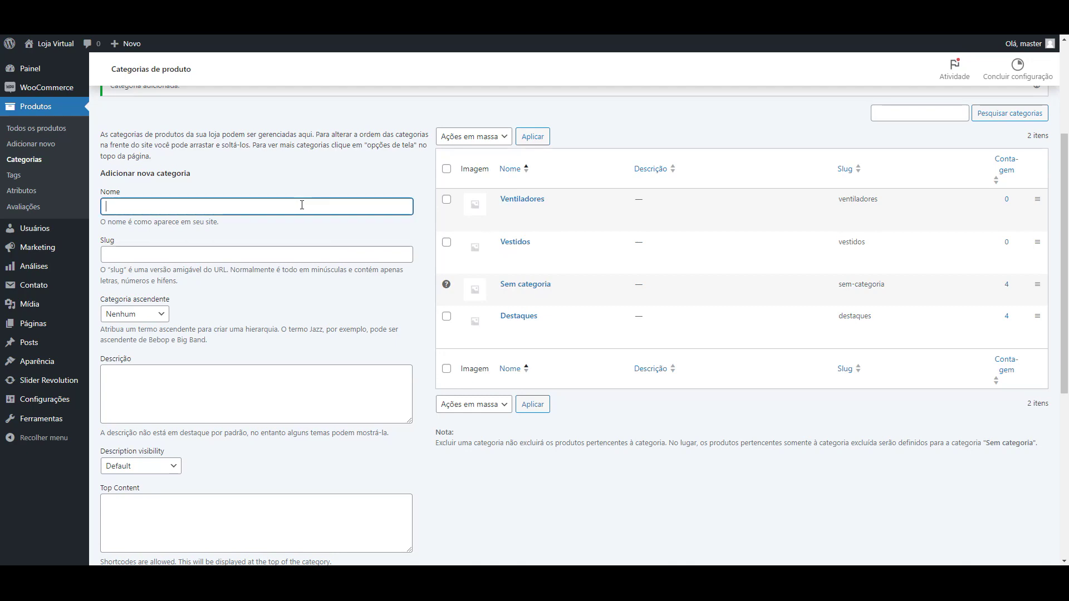
pyautogui.write('F')
pyautogui.write('Relógios')
pyautogui.scroll(-6, 284, 217)
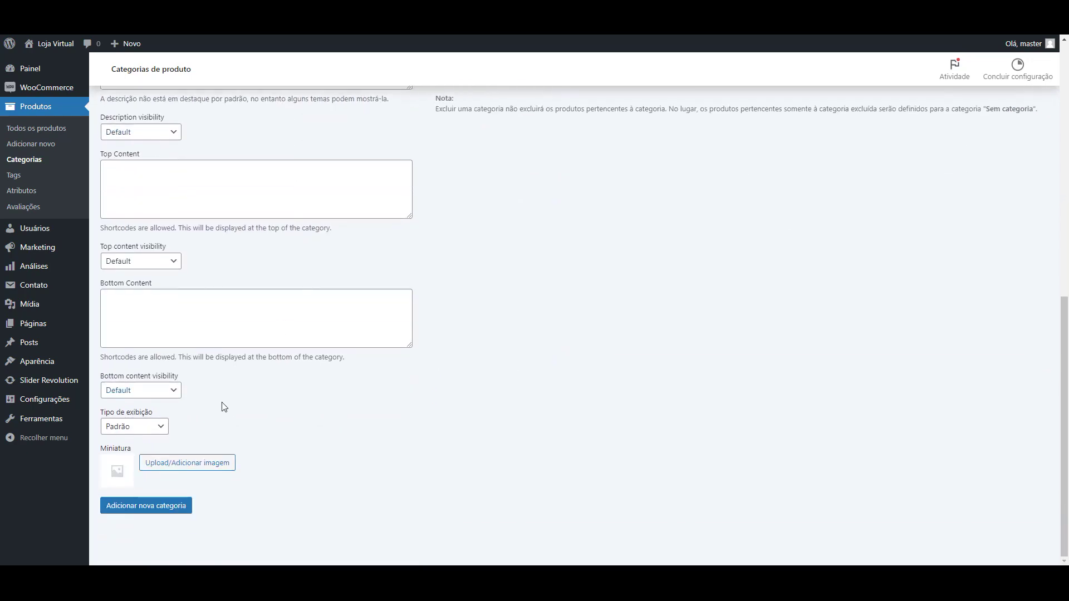
pyautogui.click(167, 505)
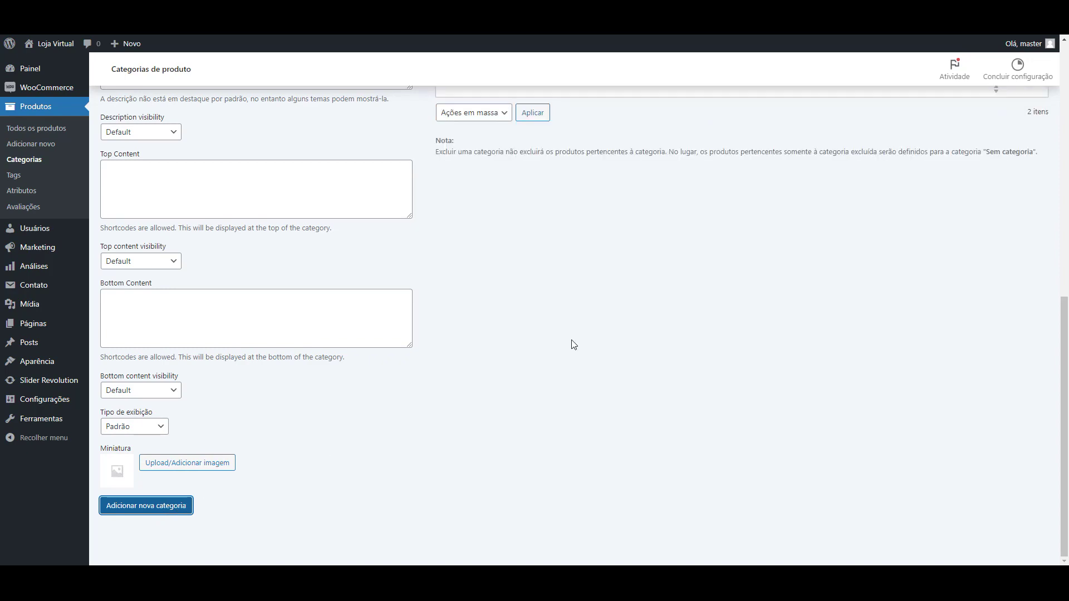
pyautogui.scroll(5, 576, 346)
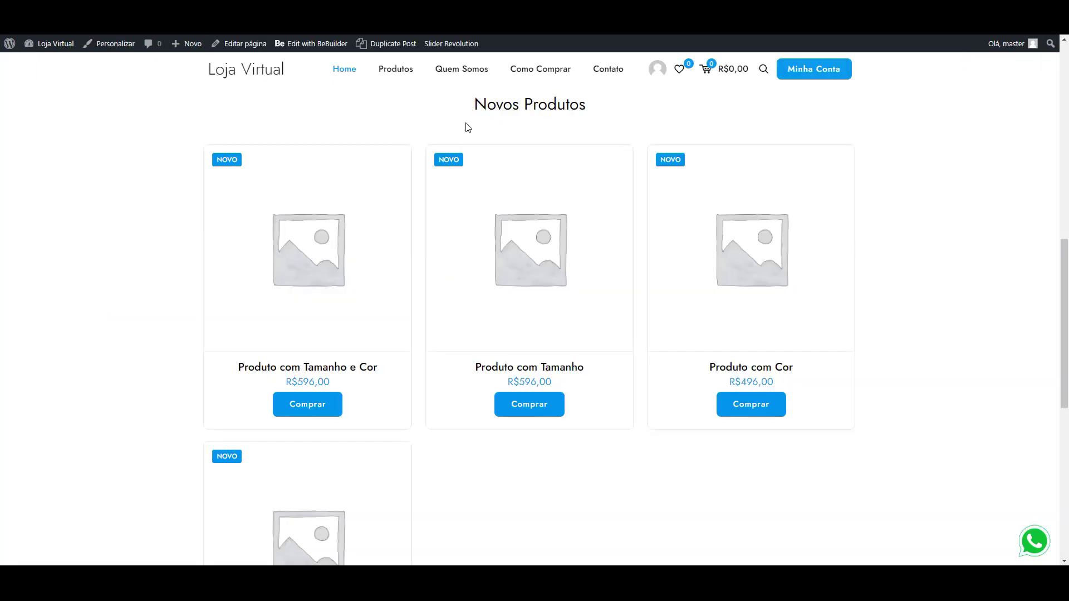
# View the store's main navigation on the home page and its Produtos page
pyautogui.scroll(10, 465, 127)
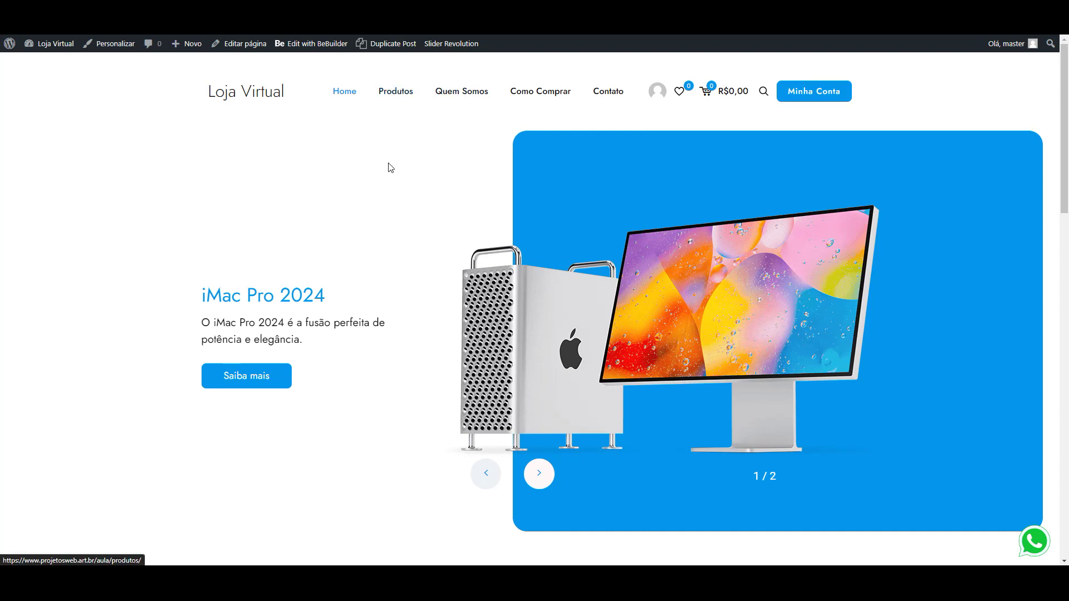
pyautogui.click(395, 96)
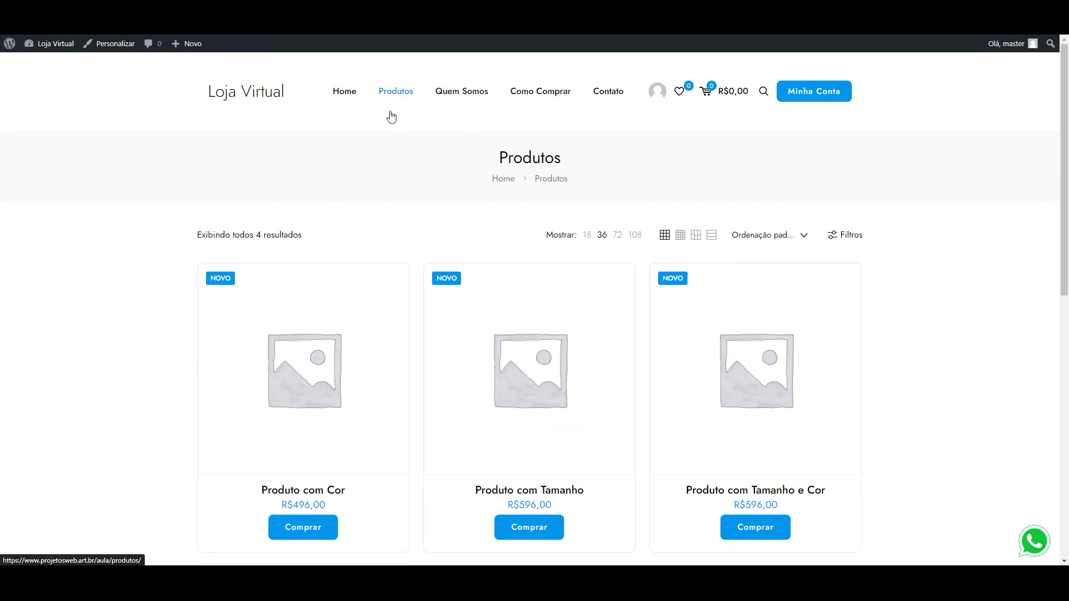
pyautogui.click(373, 171)
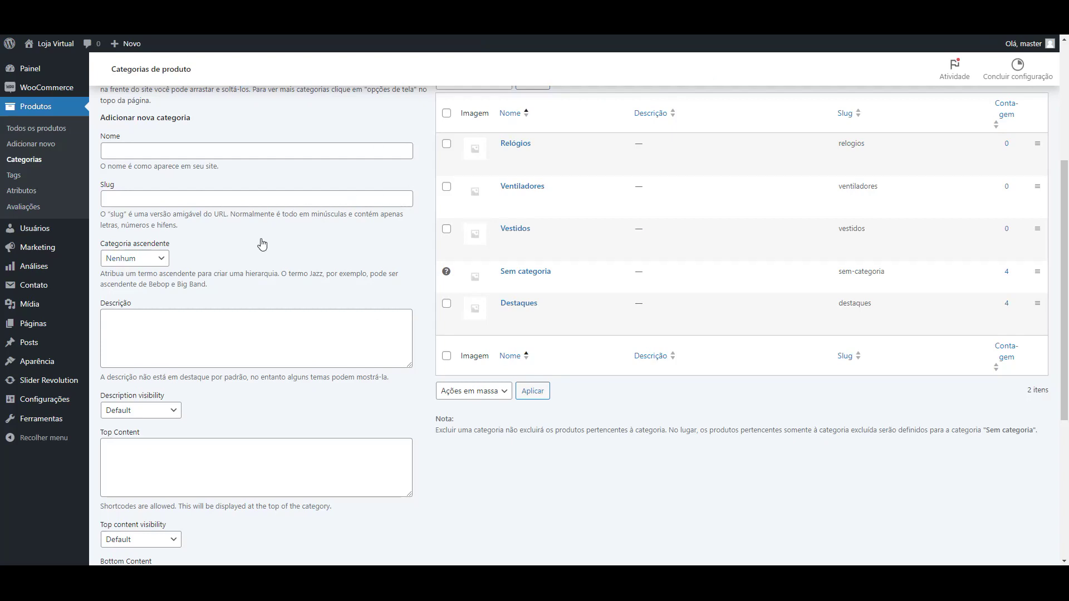
# Open the admin area's menu editor and load "Main menu" for editing
pyautogui.moveTo(56, 365)
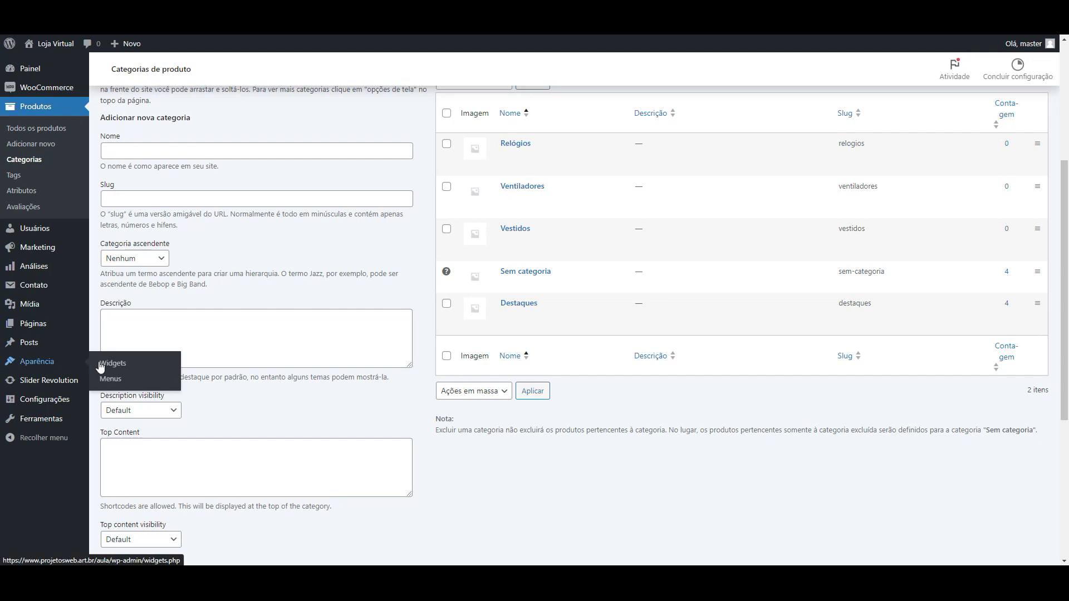
pyautogui.click(111, 380)
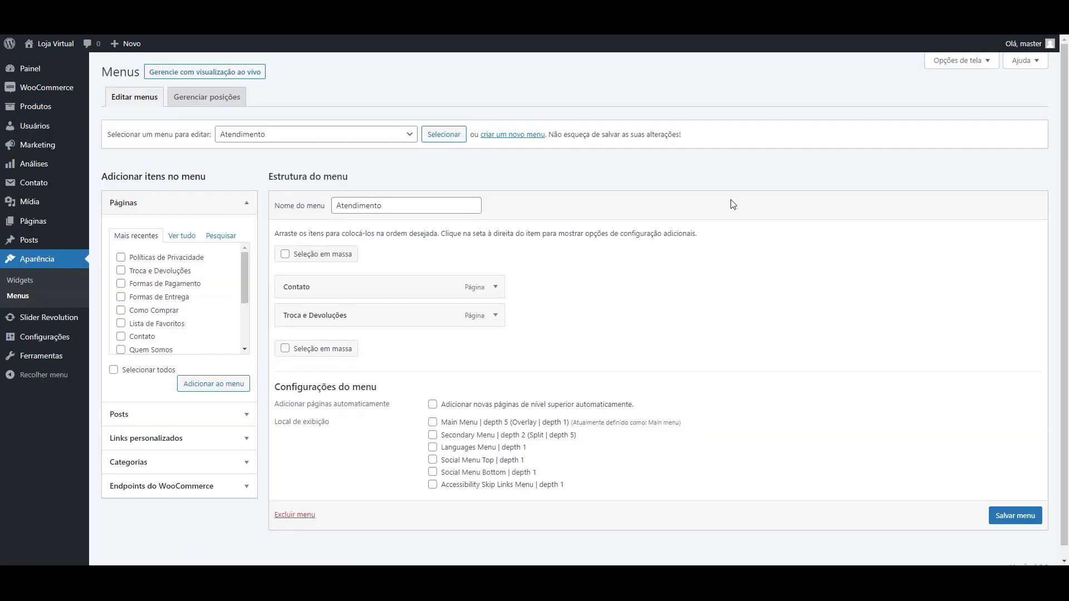
pyautogui.click(409, 136)
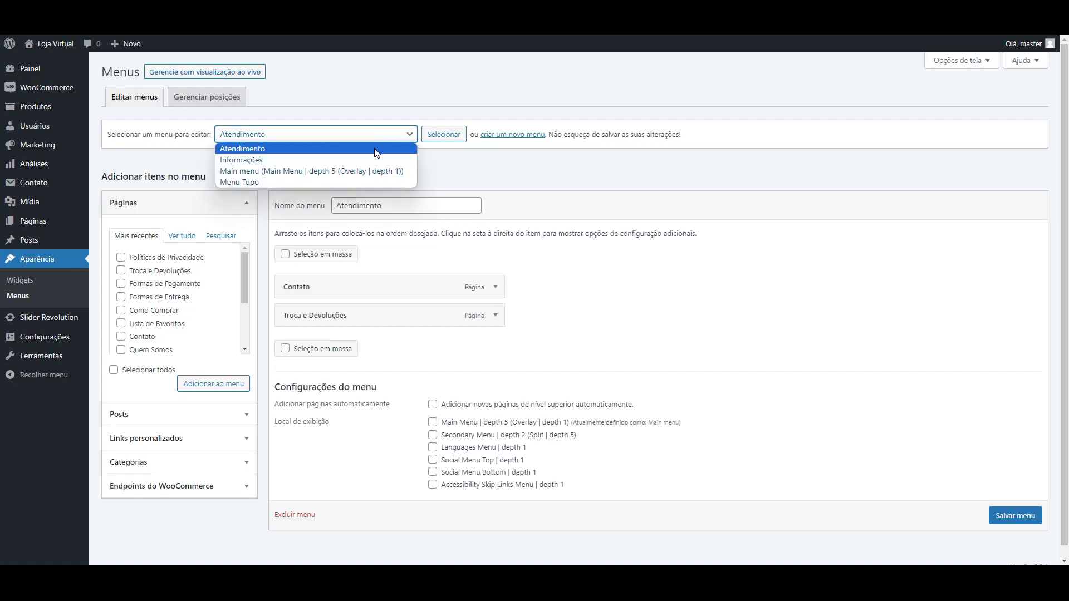
pyautogui.click(374, 172)
pyautogui.click(452, 136)
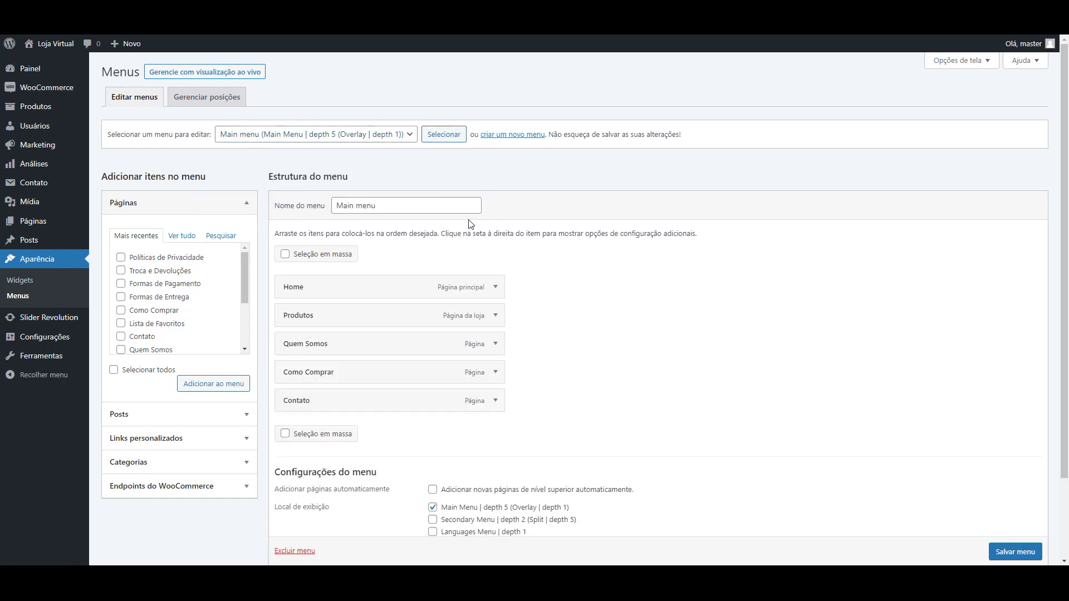
# Examine the list of editable menus and the structure and display settings of the Main menu
pyautogui.click(254, 139)
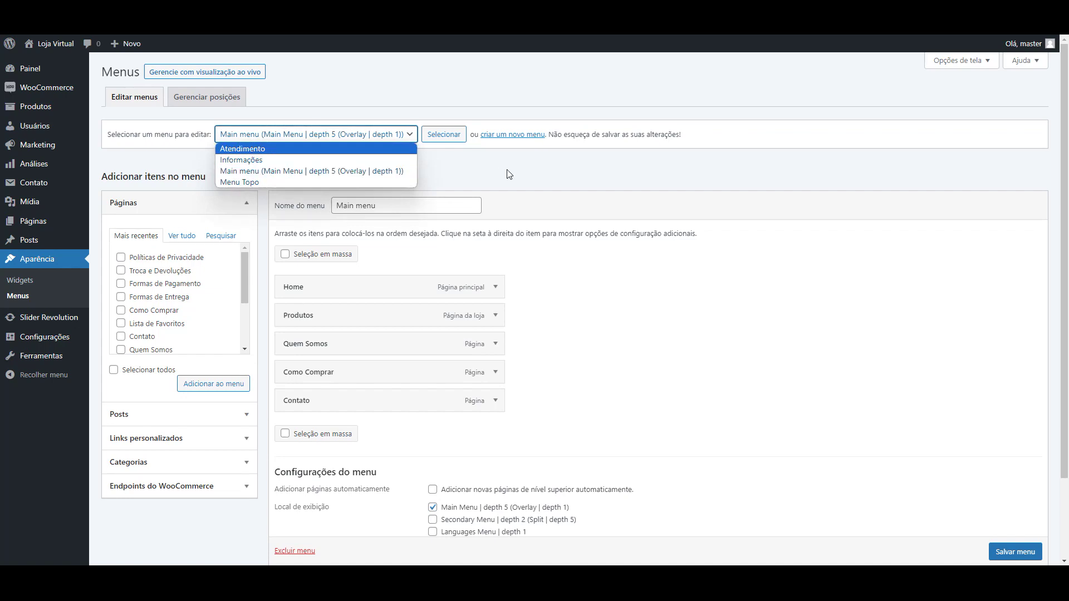
pyautogui.click(445, 192)
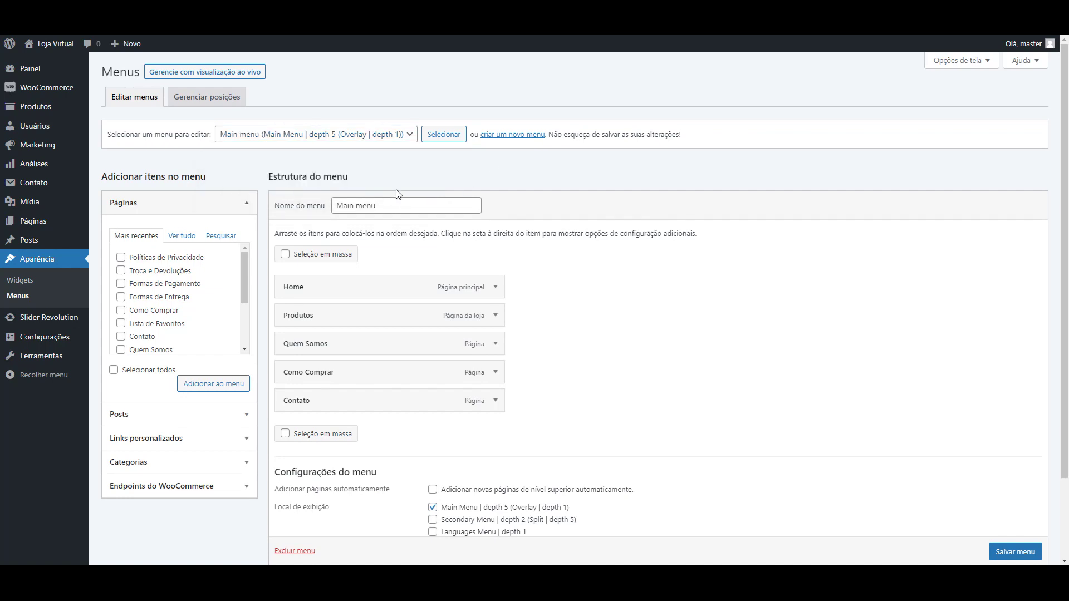
pyautogui.click(335, 137)
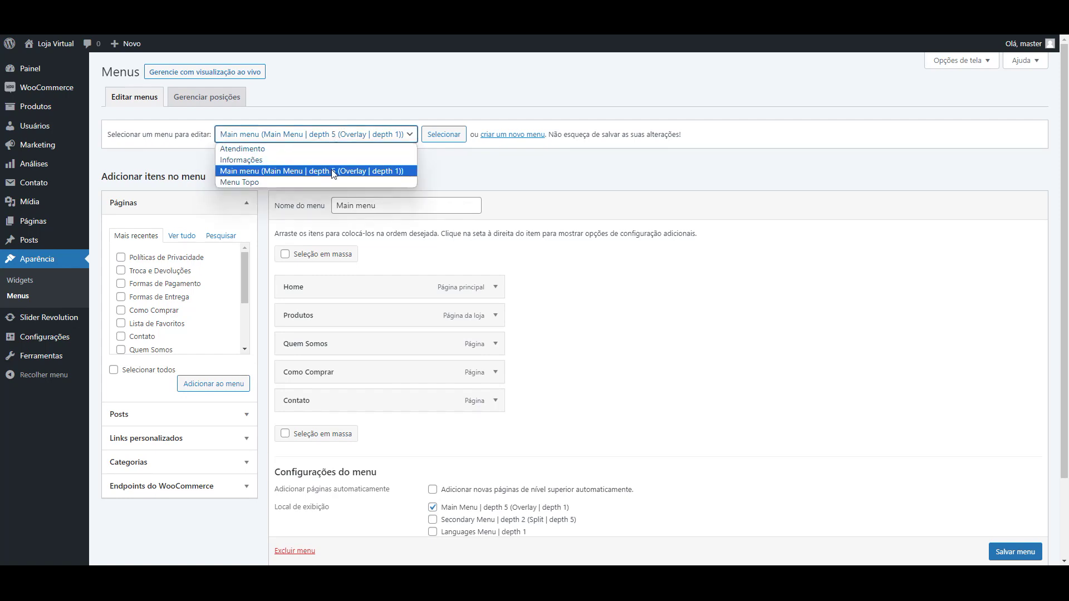
pyautogui.click(529, 194)
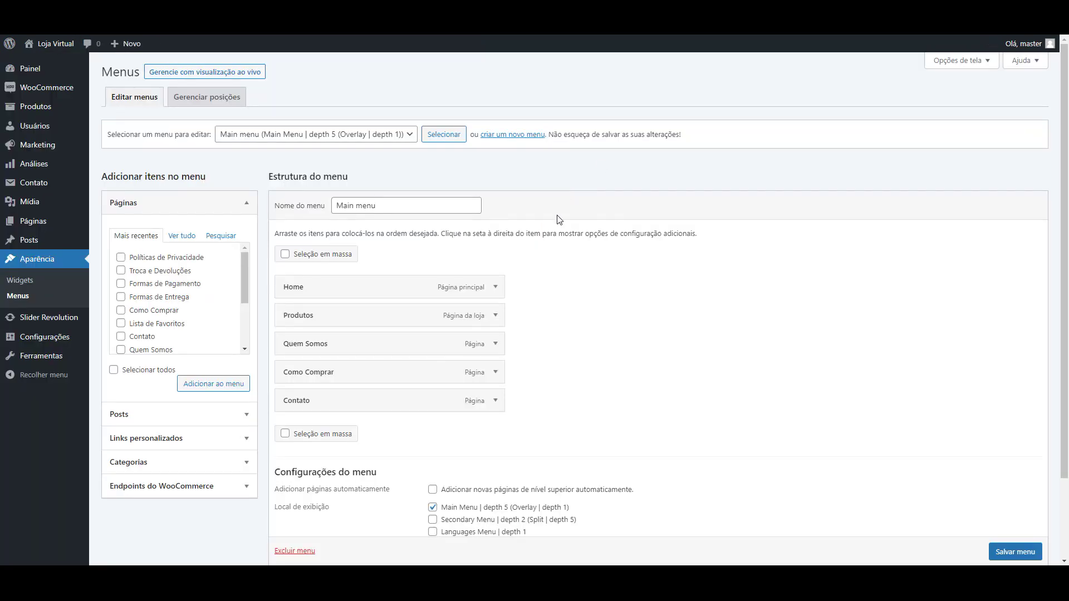
pyautogui.scroll(-1, 559, 220)
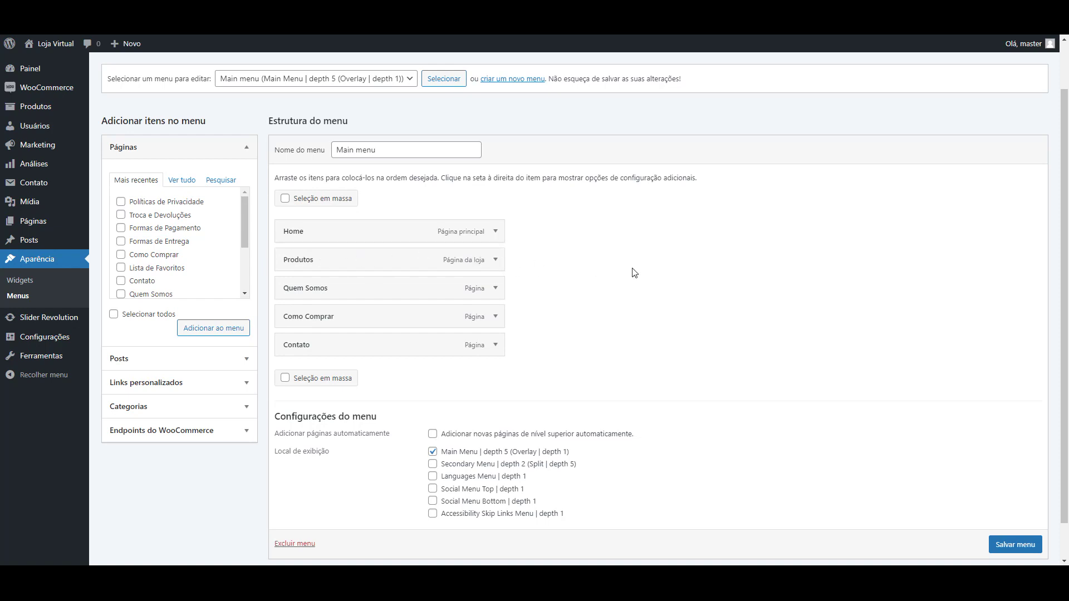
pyautogui.scroll(1, 638, 275)
pyautogui.scroll(-1, 651, 277)
pyautogui.scroll(1, 708, 292)
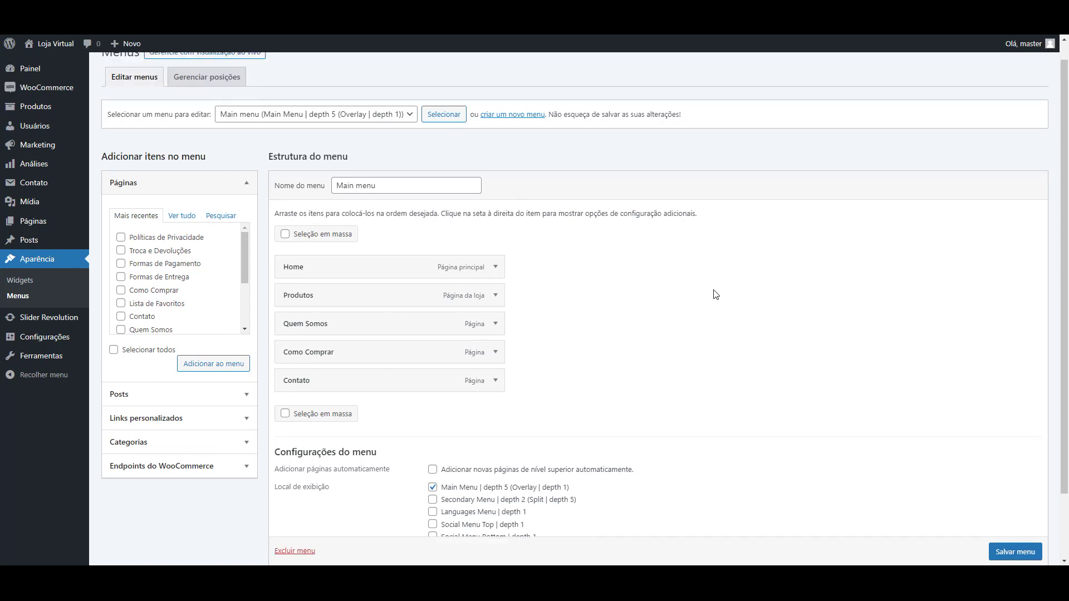
pyautogui.scroll(-1, 741, 289)
pyautogui.scroll(1, 807, 239)
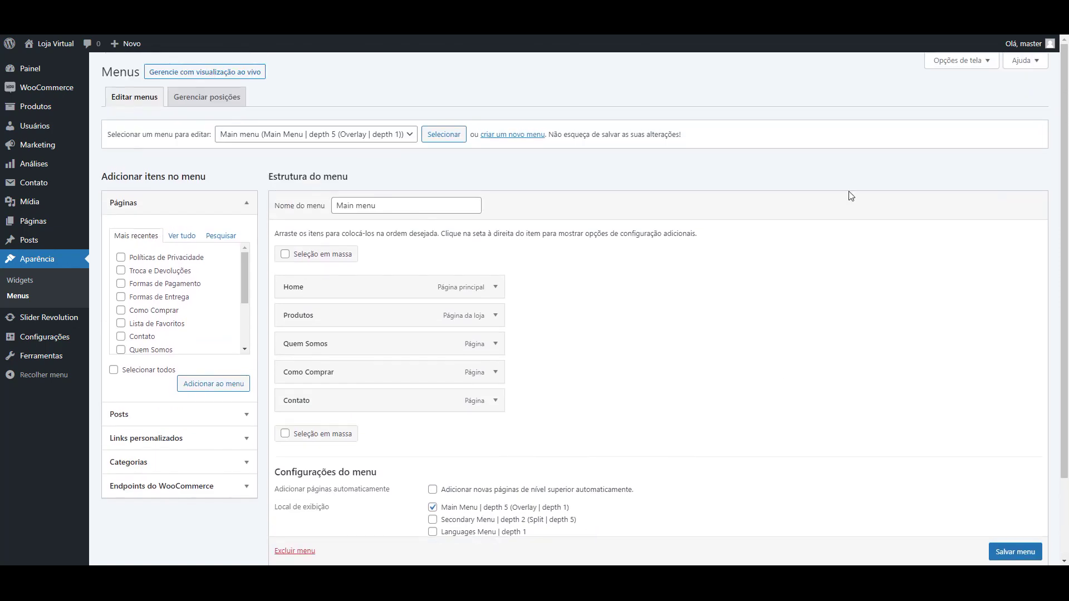
# Enable "Categorias de produto" in the menu editor's screen options
pyautogui.click(958, 62)
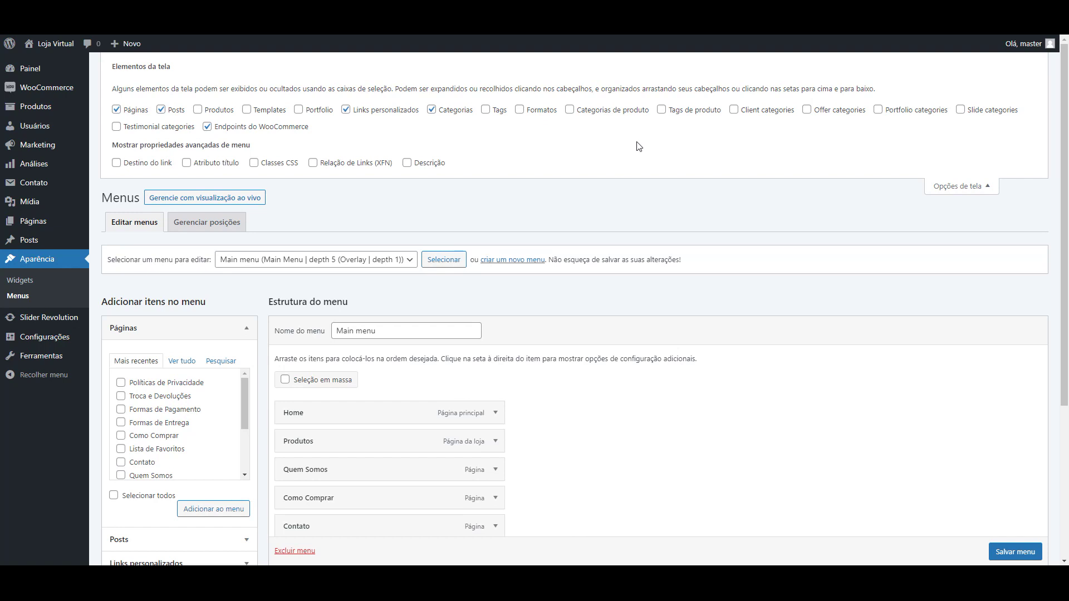
pyautogui.click(571, 110)
pyautogui.click(954, 189)
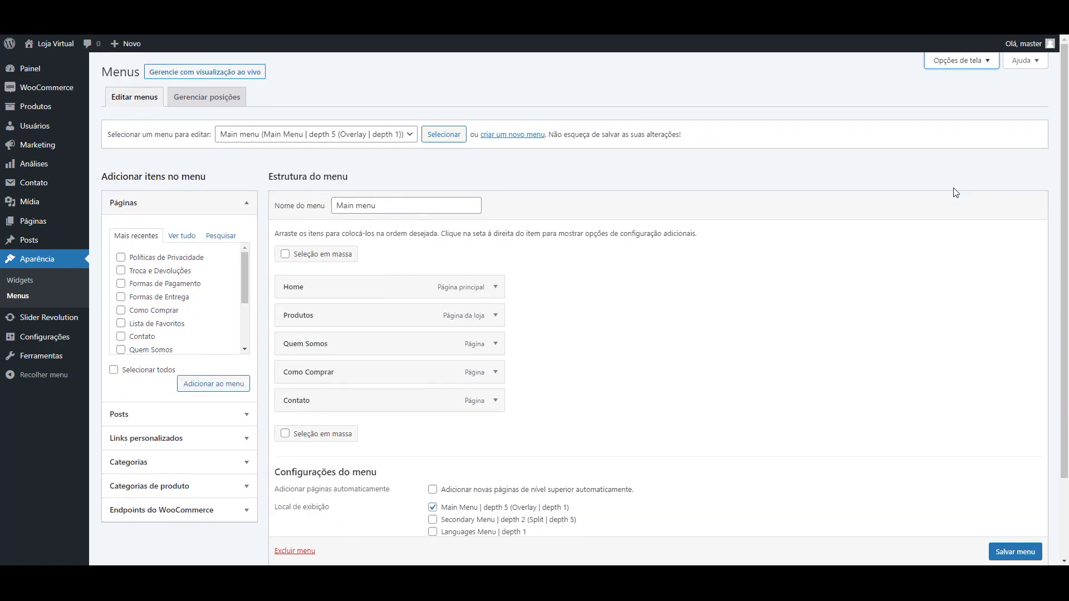
# Add the product categories Relógios, Ventiladores and Vestidos to the Main menu
pyautogui.scroll(-2, 811, 277)
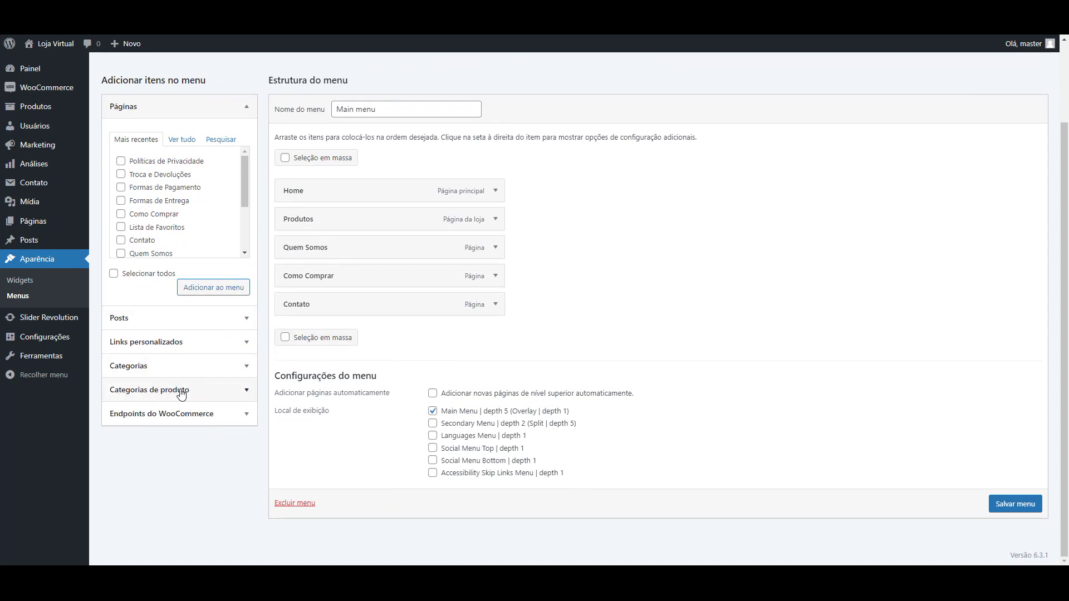
pyautogui.click(178, 392)
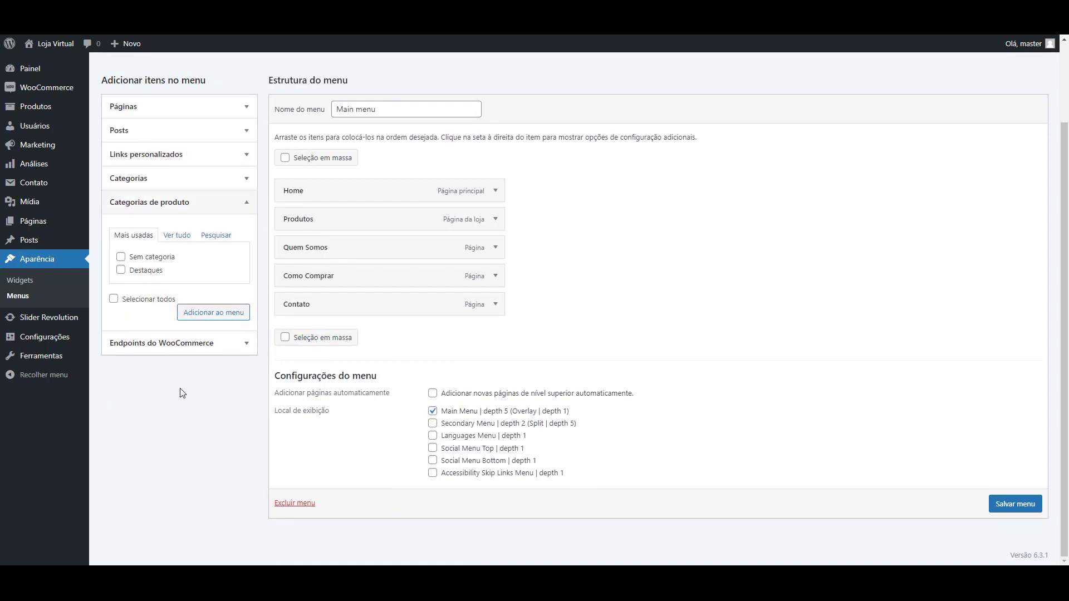
pyautogui.click(178, 237)
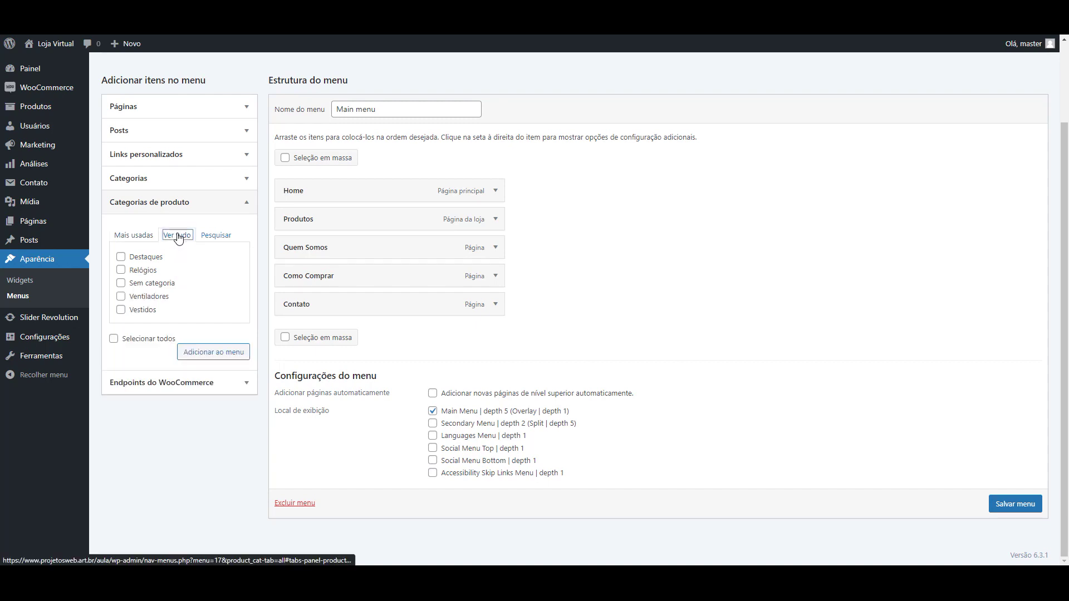
pyautogui.click(121, 272)
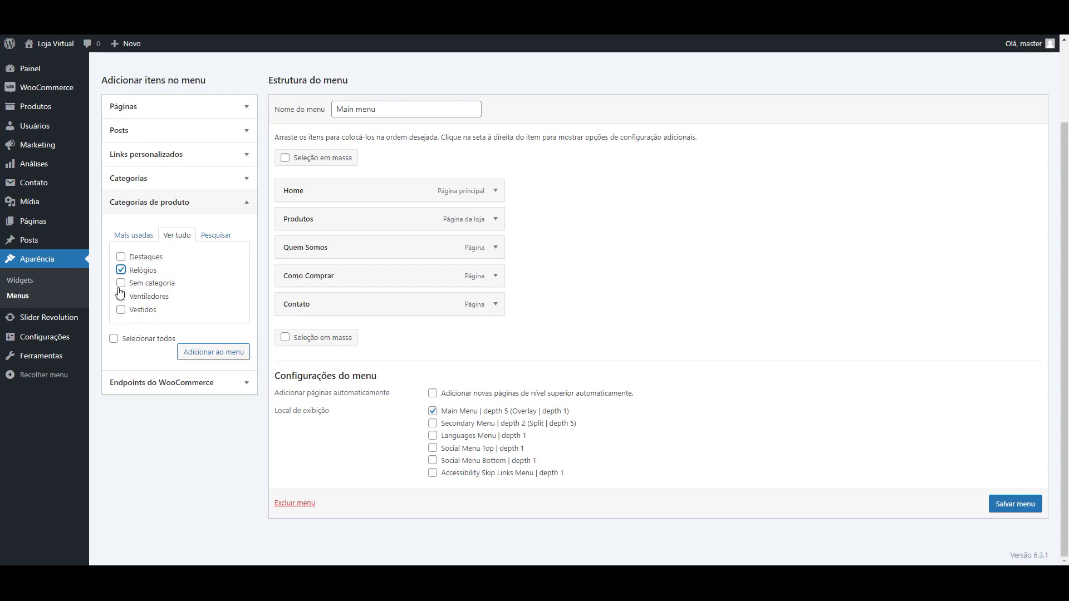
pyautogui.click(121, 297)
pyautogui.click(121, 310)
pyautogui.click(208, 351)
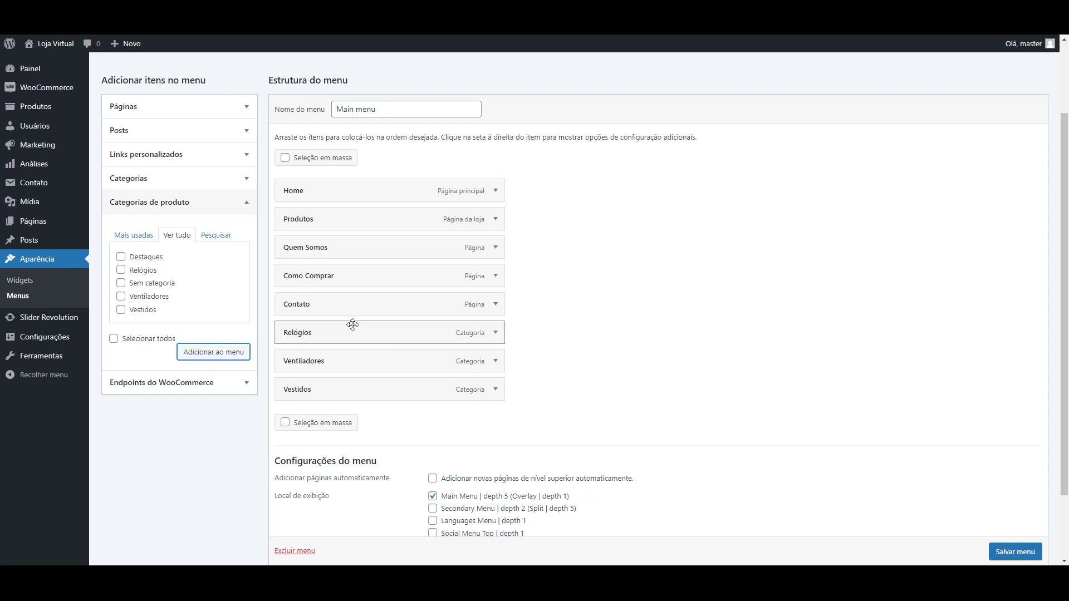
# Nest Relógios, Ventiladores and Vestidos, in that order, as same-level sub-items under Produtos in the Main menu
pyautogui.moveTo(353, 331); pyautogui.dragTo(369, 247)
pyautogui.moveTo(371, 362); pyautogui.dragTo(395, 272)
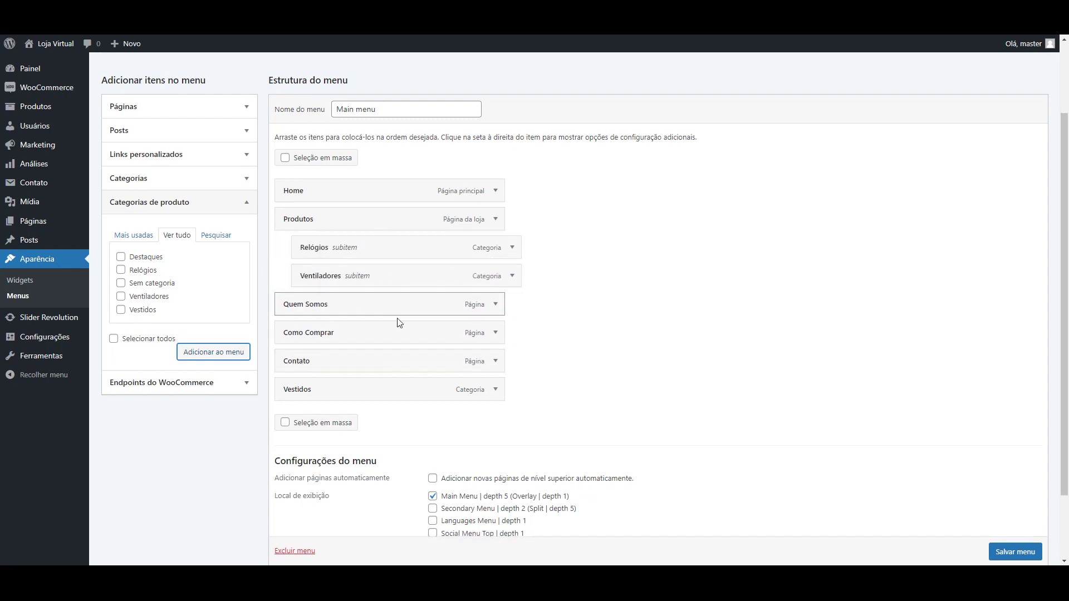
pyautogui.moveTo(371, 383); pyautogui.dragTo(394, 296)
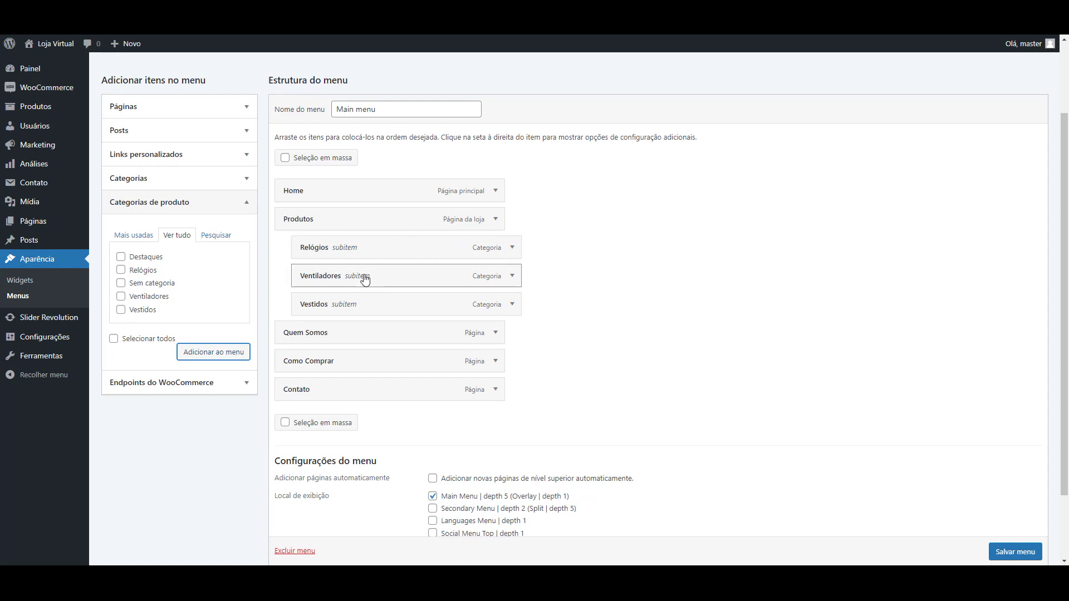
pyautogui.moveTo(364, 279); pyautogui.dragTo(401, 279)
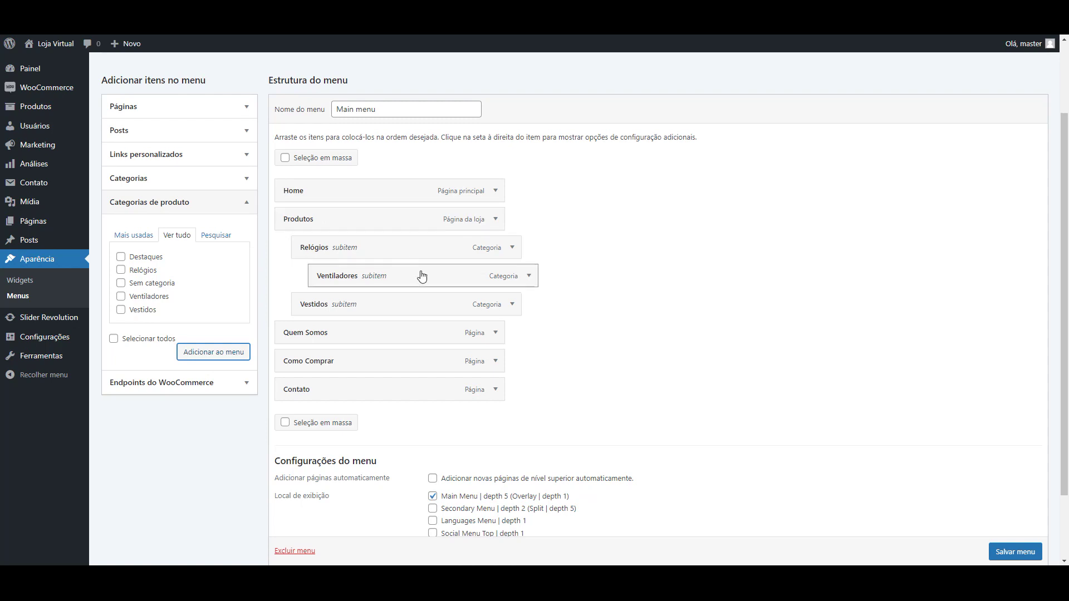
pyautogui.moveTo(420, 277); pyautogui.dragTo(406, 278)
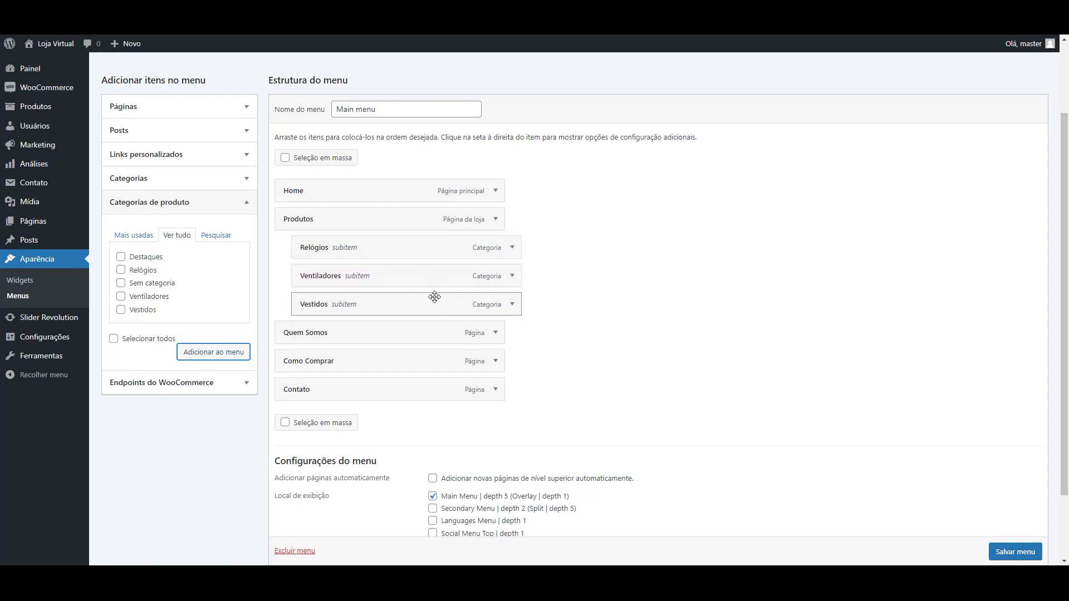
# Check the options of the Vestidos sub-item and save the Main menu
pyautogui.scroll(-2, 447, 309)
pyautogui.click(1019, 503)
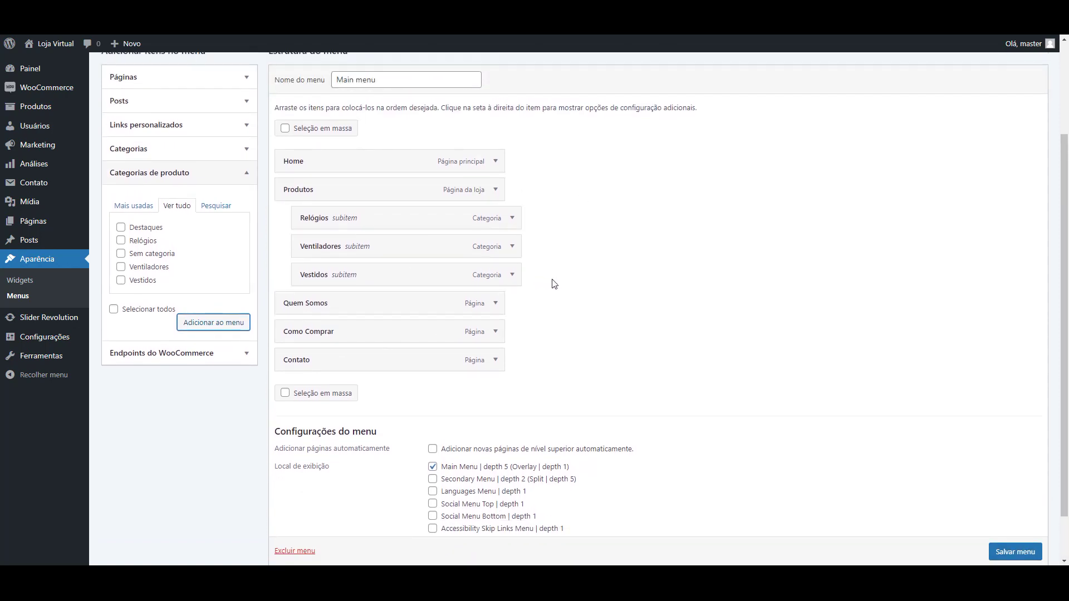
pyautogui.click(511, 275)
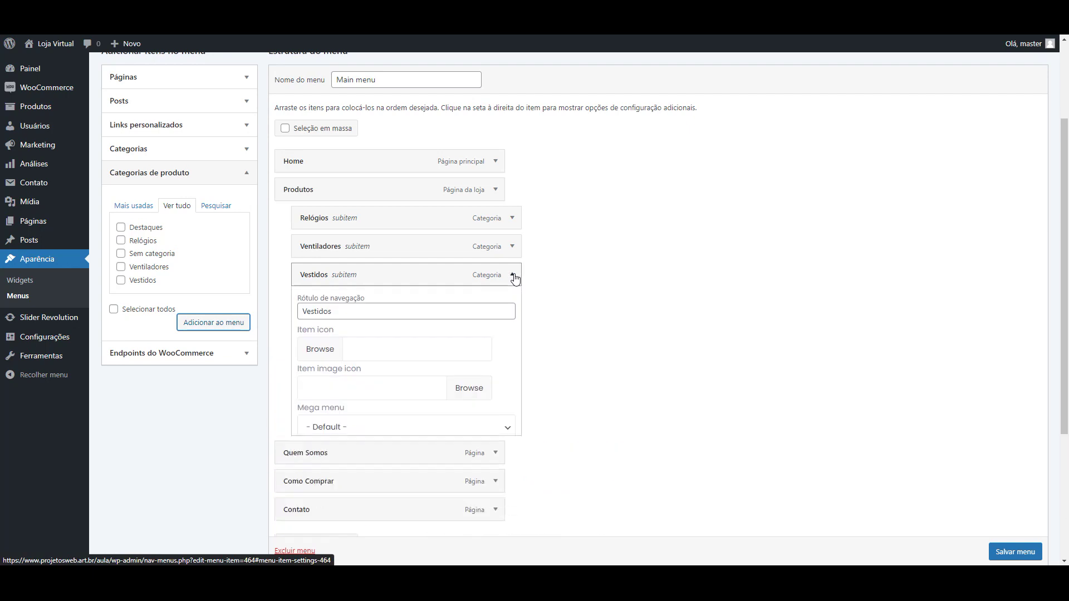
pyautogui.scroll(-1, 390, 432)
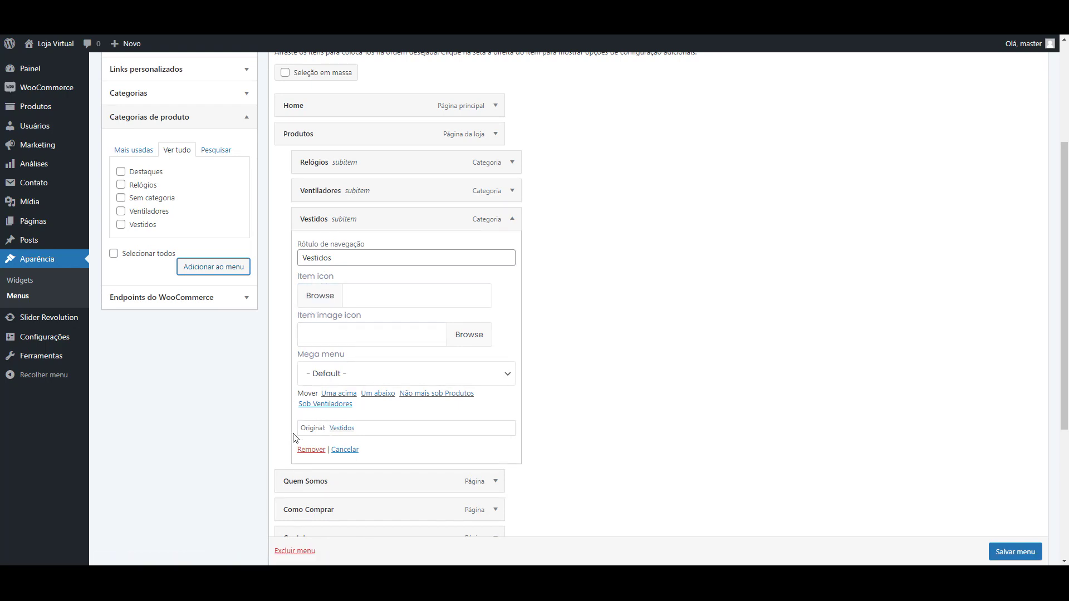
pyautogui.click(514, 219)
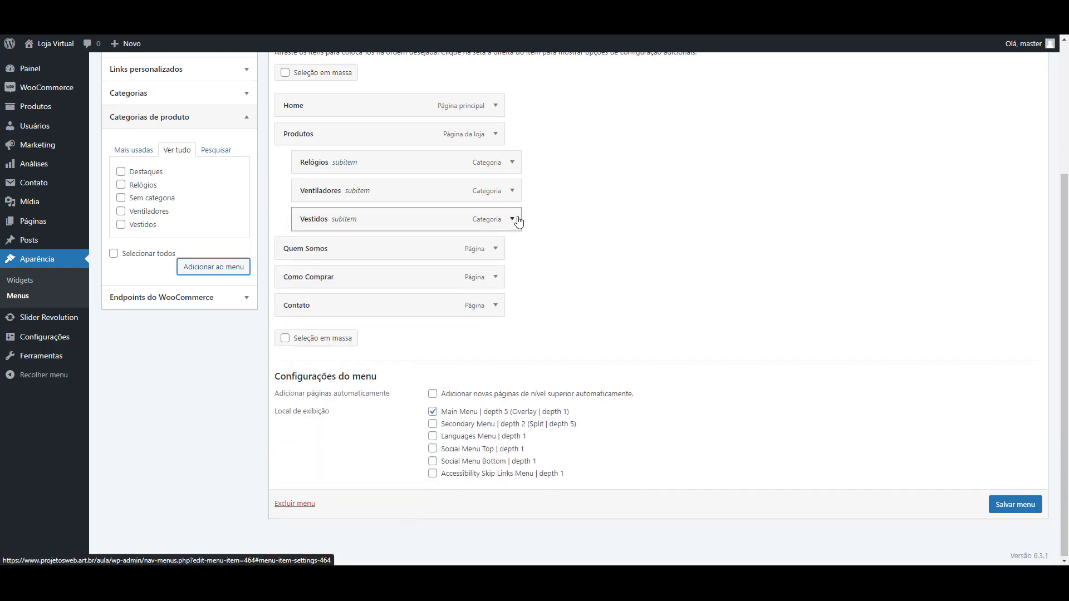
pyautogui.click(1014, 504)
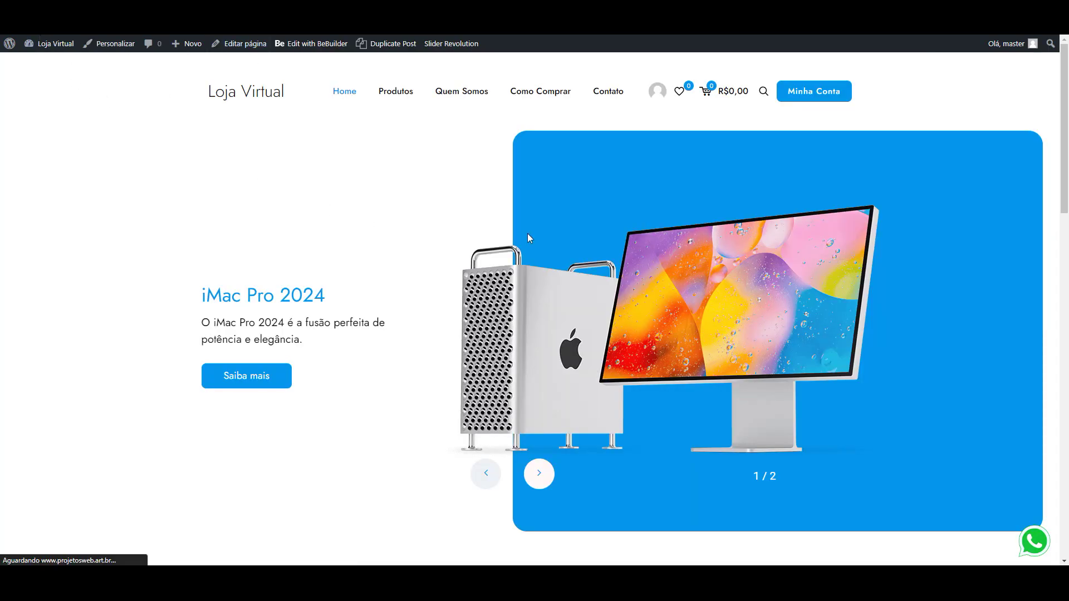
# Check the Produtos submenu on the store site, viewing the Relógios and Ventiladores category pages and returning to the homepage
pyautogui.click(526, 234)
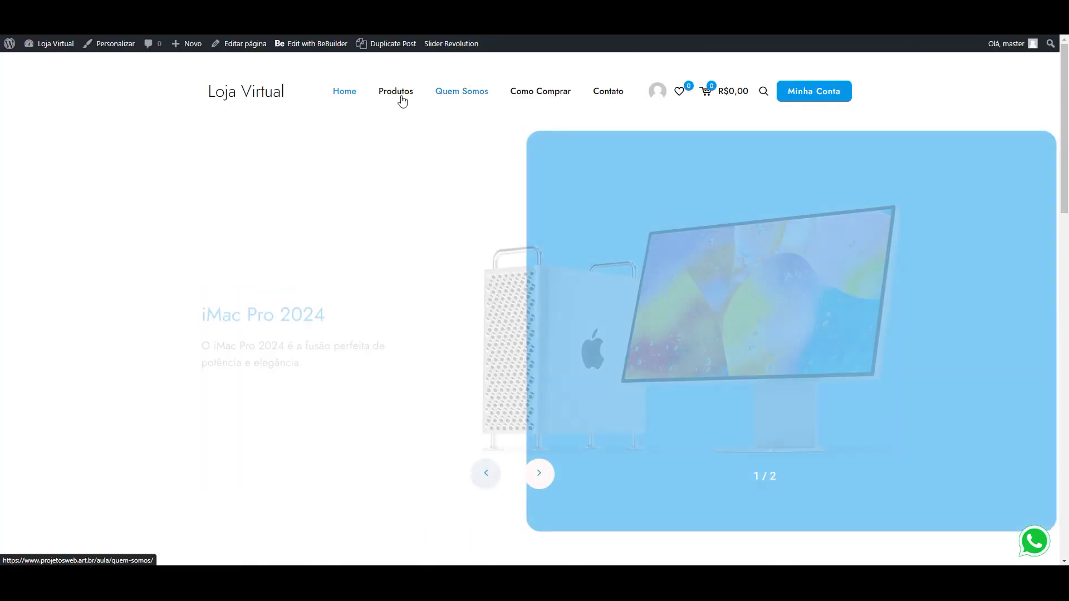
pyautogui.moveTo(385, 96)
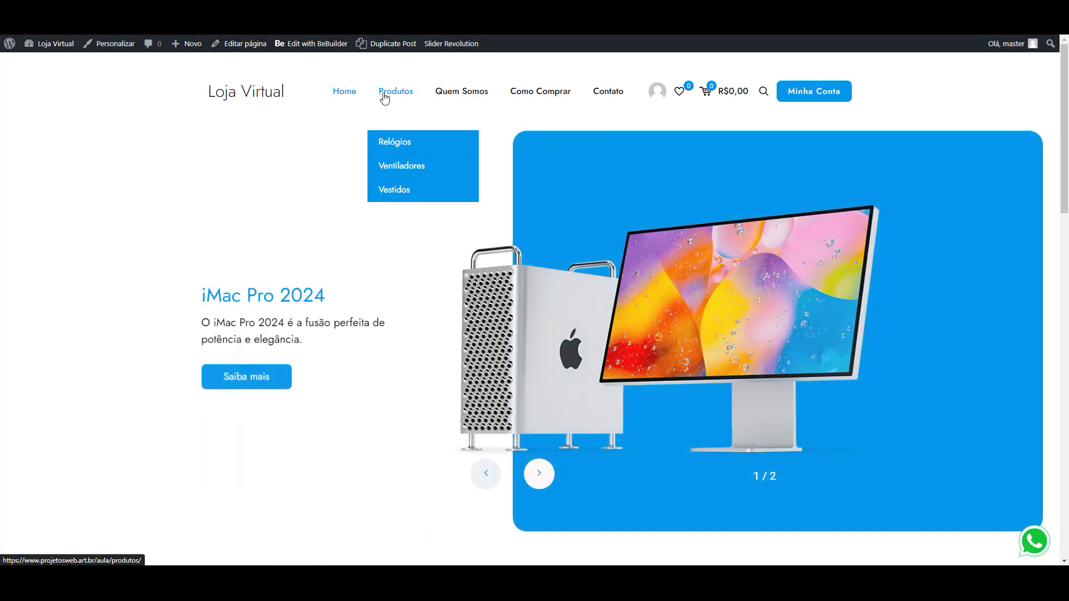
pyautogui.click(420, 145)
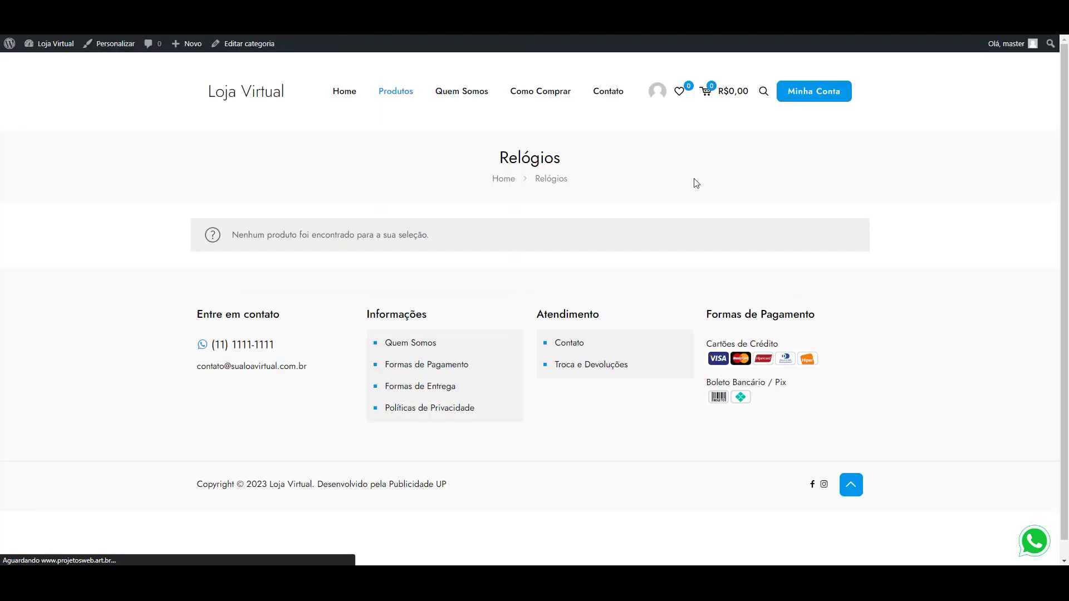
pyautogui.moveTo(398, 94)
pyautogui.click(399, 167)
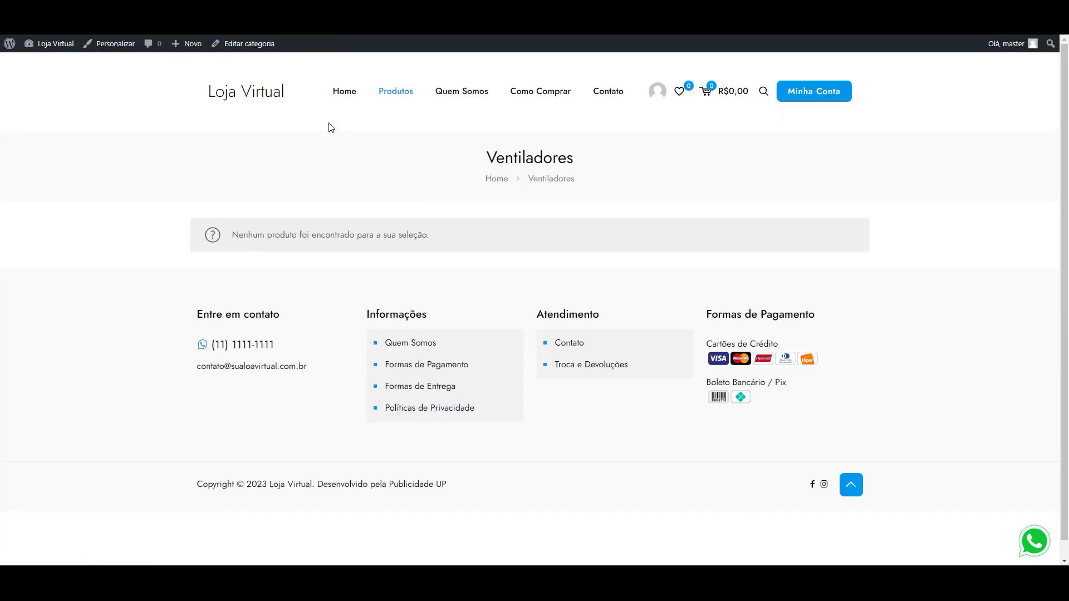
pyautogui.click(241, 103)
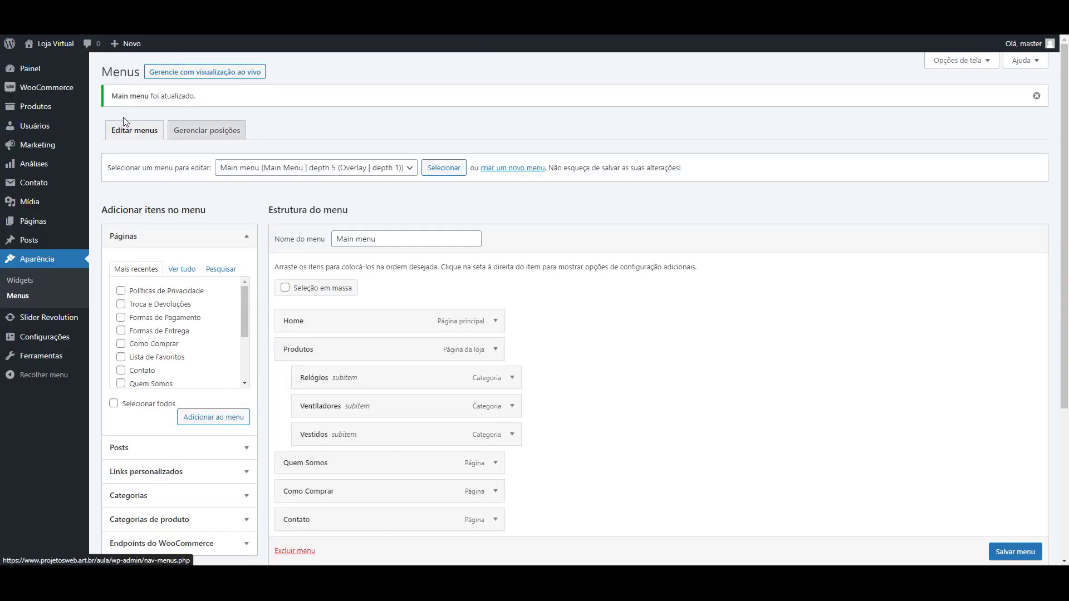
# Go to the product attributes in the site administration and delete the existing attributes Cor, Tamanho and Voltagem
pyautogui.moveTo(31, 108)
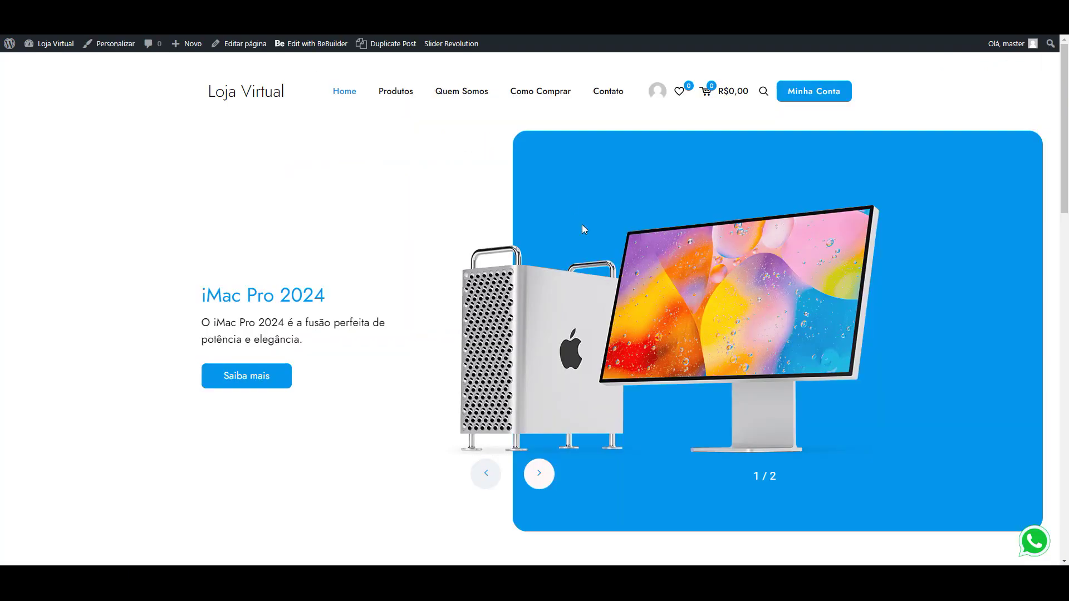
pyautogui.scroll(-10, 582, 225)
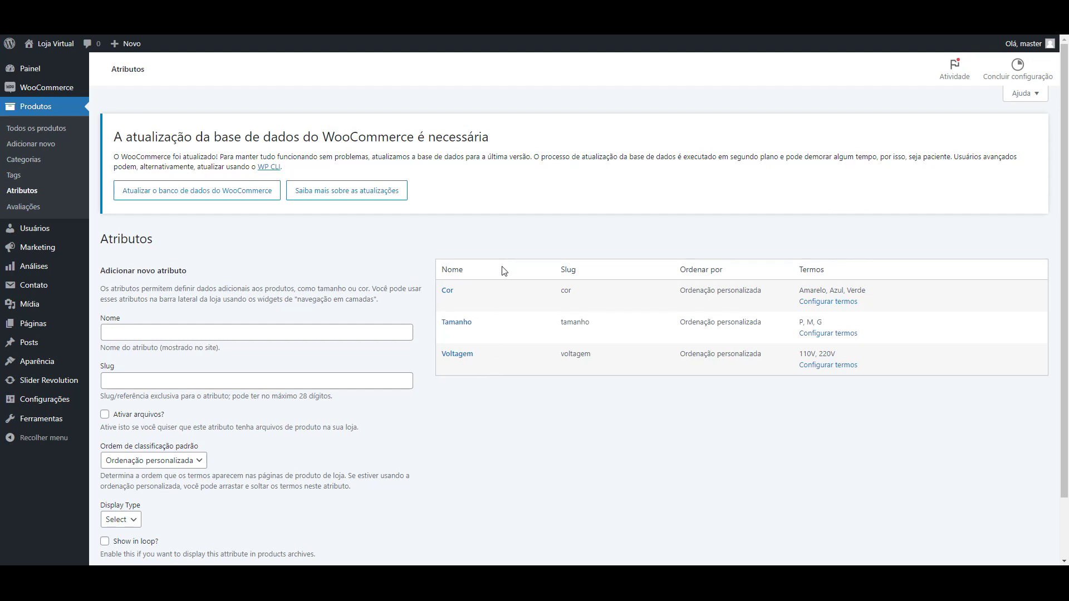
pyautogui.scroll(-1, 568, 409)
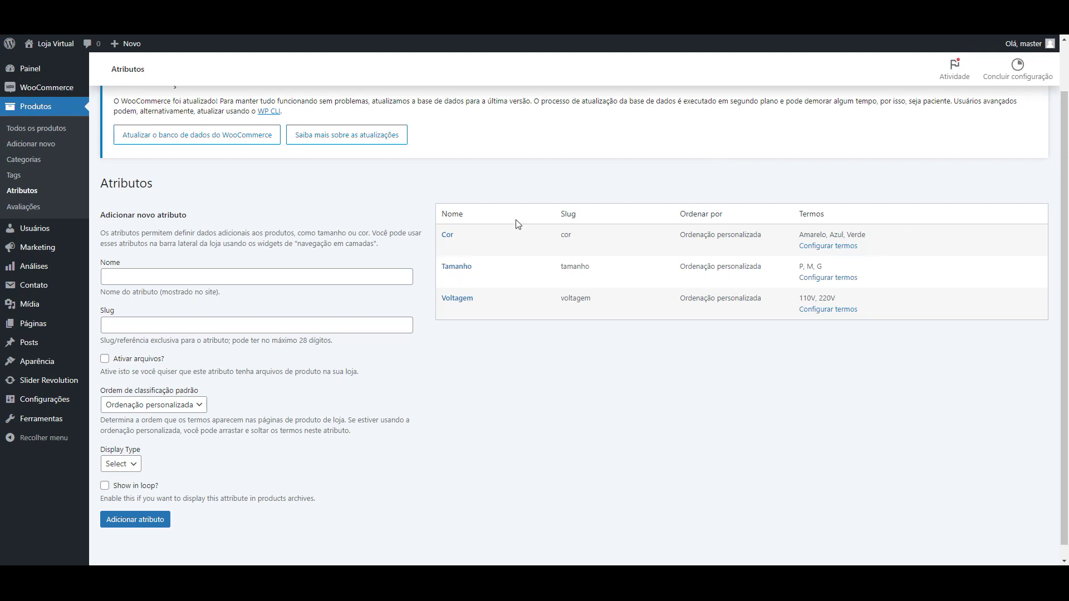
pyautogui.click(476, 247)
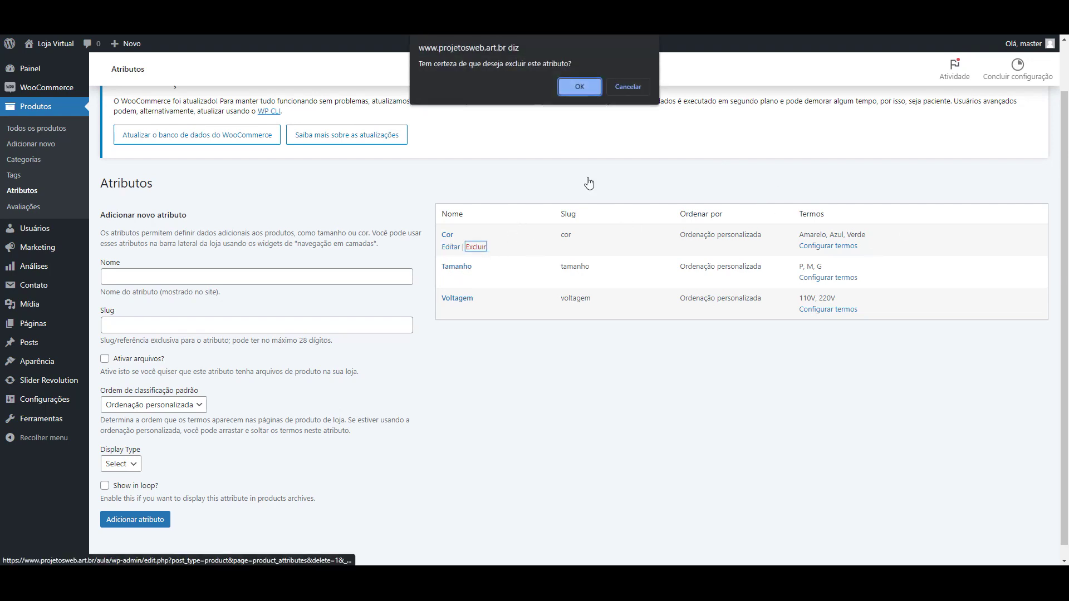
pyautogui.click(573, 89)
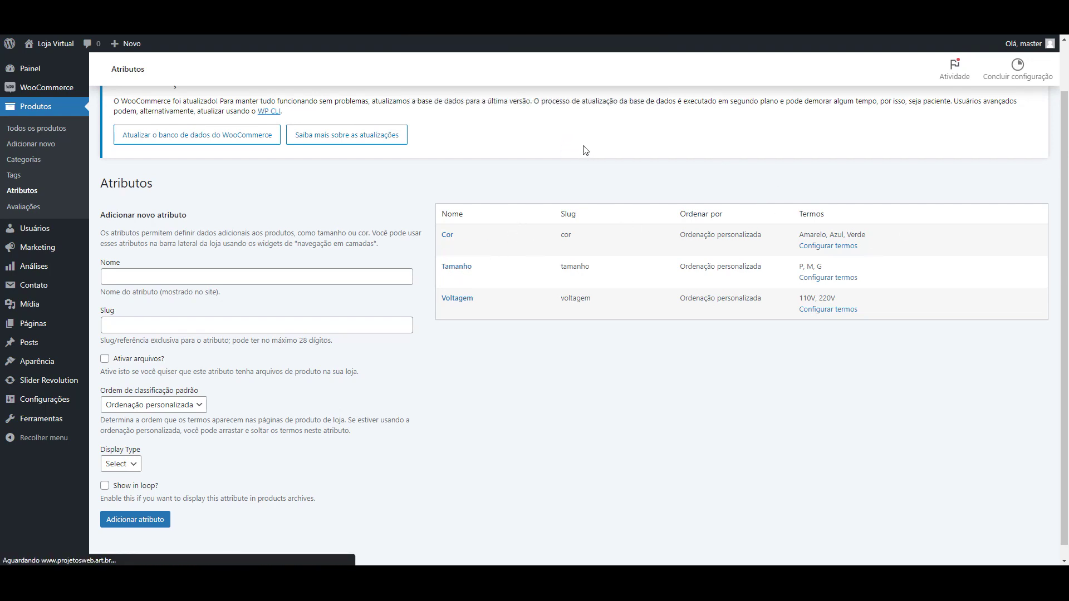
pyautogui.click(476, 299)
pyautogui.click(580, 87)
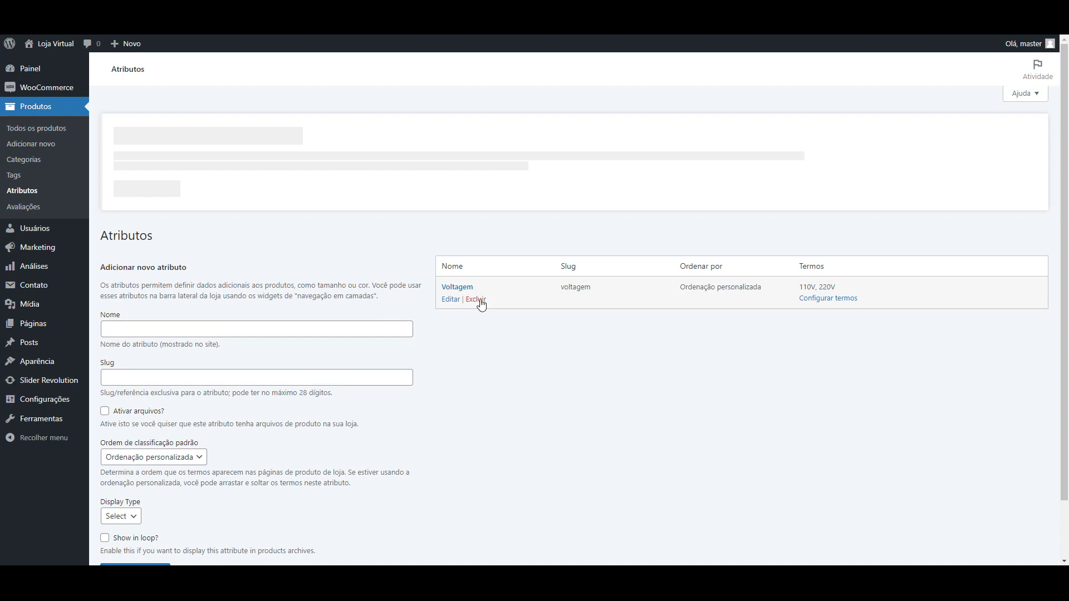
pyautogui.click(478, 300)
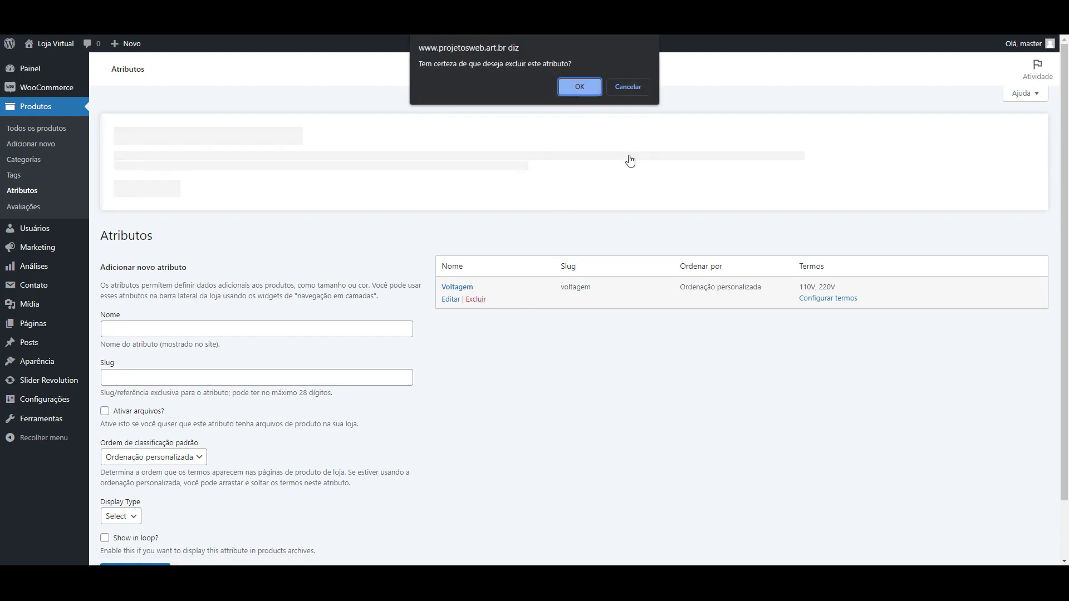
pyautogui.click(586, 92)
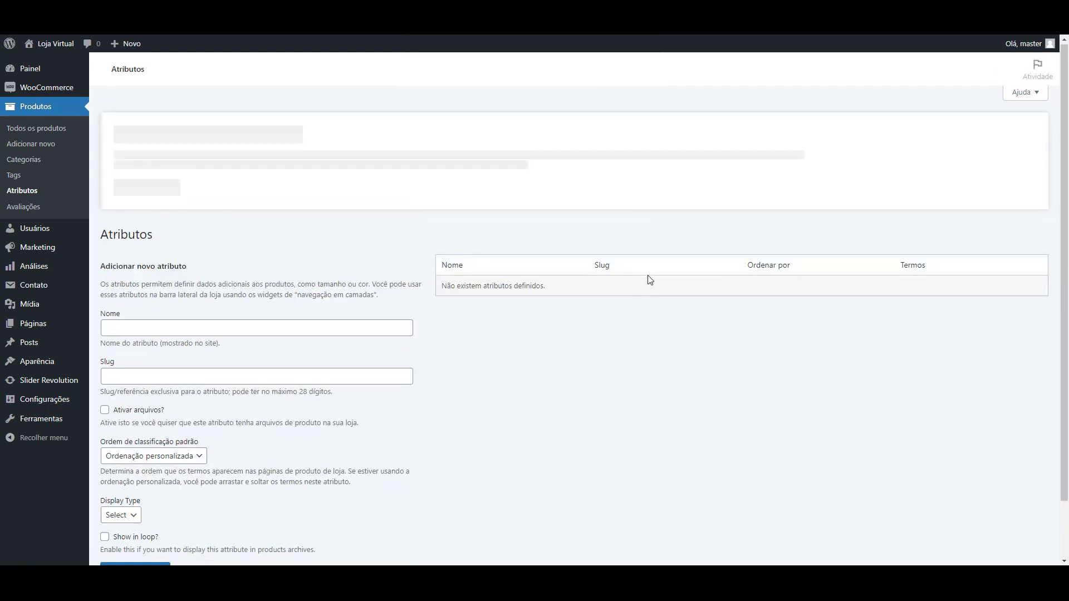
# Add a product attribute named Cor with the display type Color
pyautogui.scroll(-2, 646, 279)
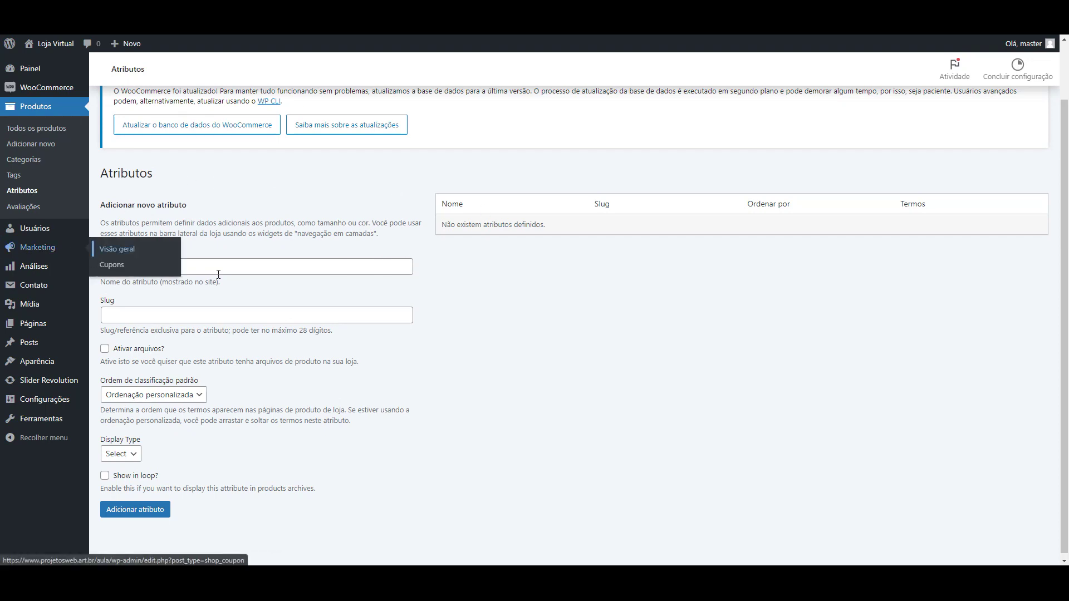
pyautogui.click(310, 267)
pyautogui.write('Cor')
pyautogui.click(568, 325)
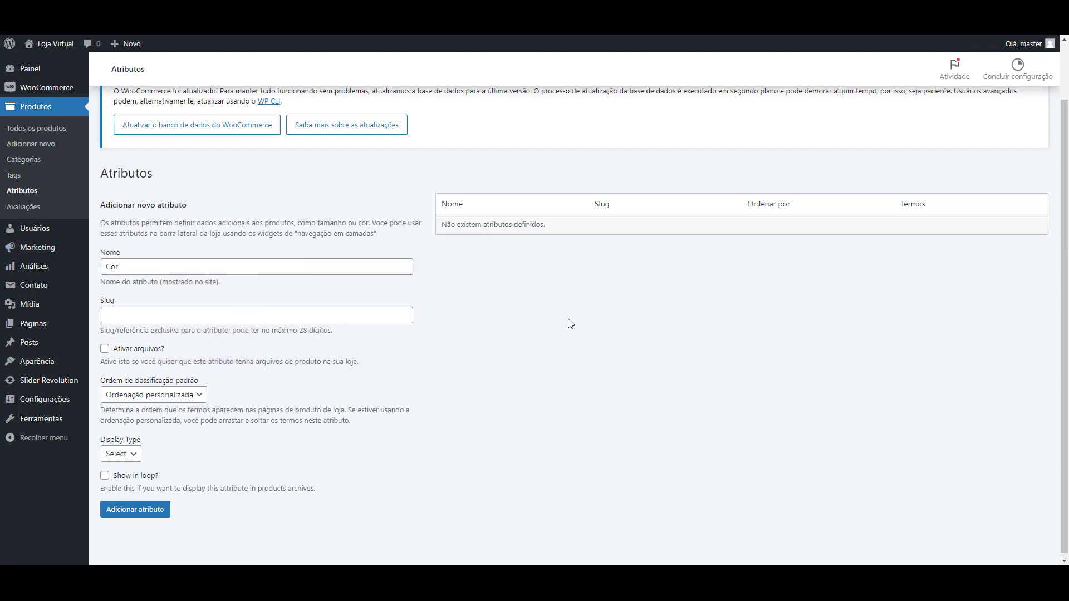
pyautogui.scroll(-1, 434, 377)
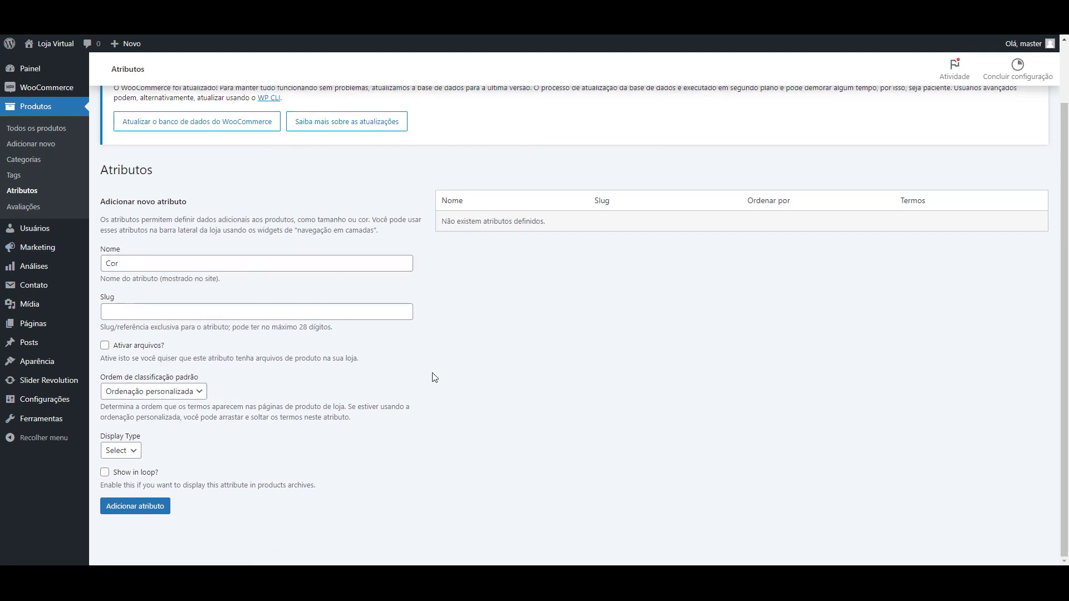
pyautogui.click(135, 454)
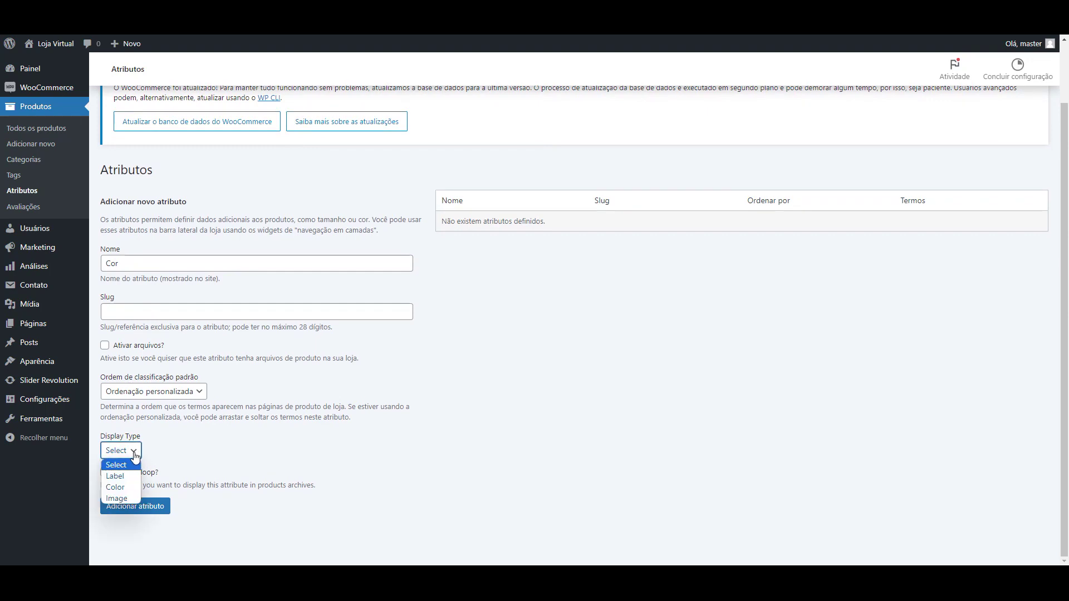
pyautogui.click(123, 487)
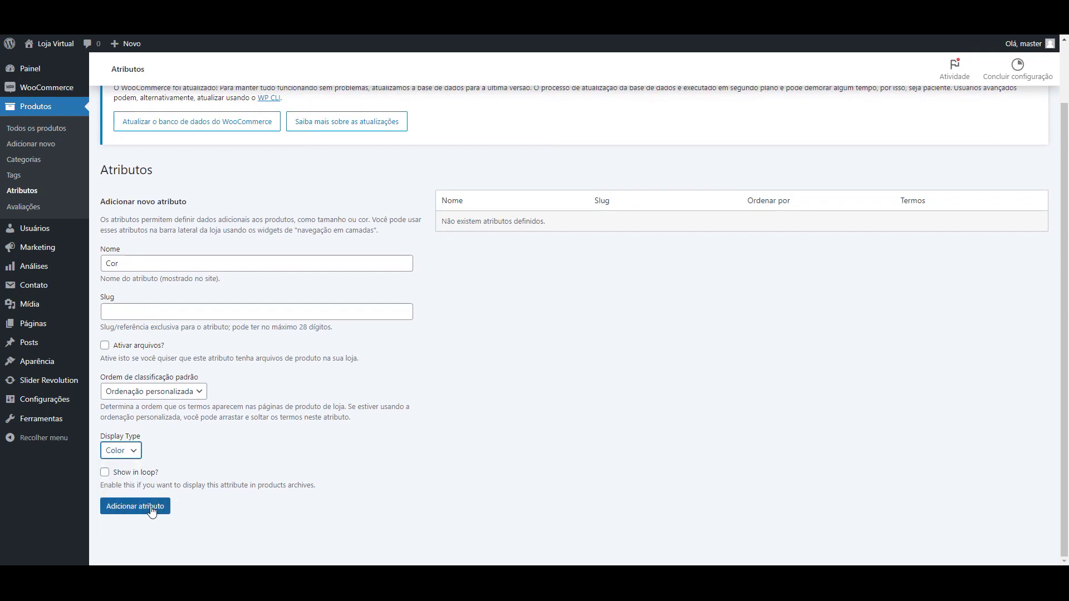
pyautogui.click(143, 508)
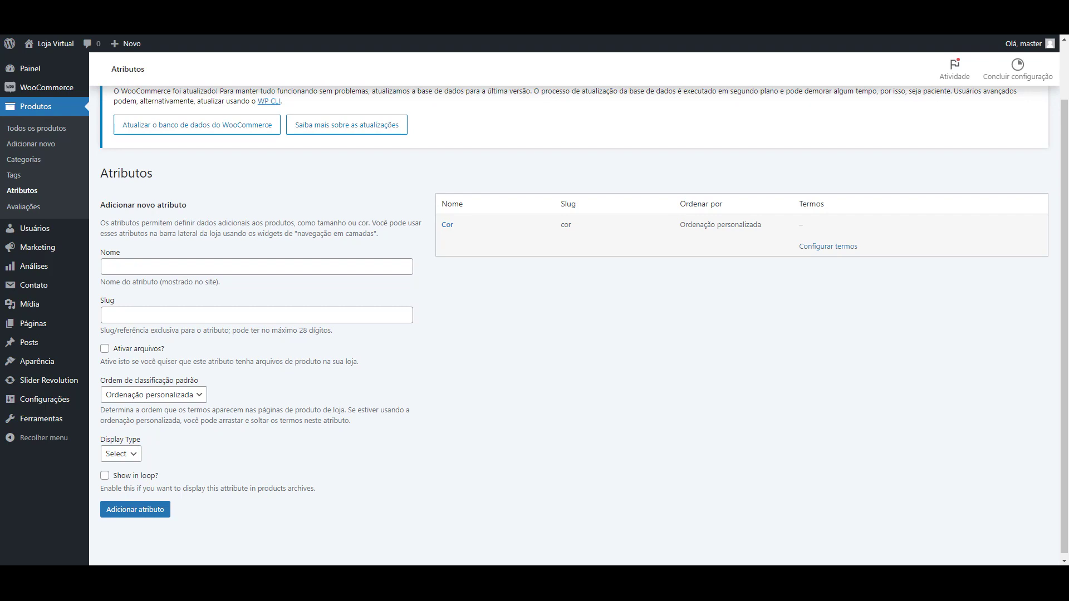
# Add a product attribute named Tammanho with the display type Label
pyautogui.click(360, 266)
pyautogui.write('Tammanho')
pyautogui.click(592, 335)
pyautogui.click(136, 454)
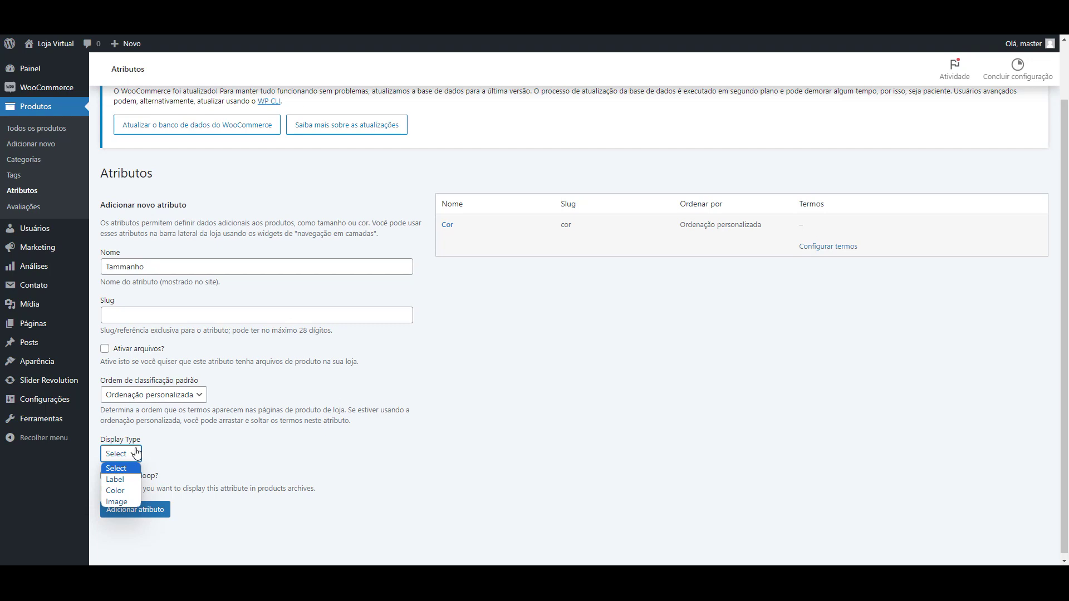
pyautogui.click(129, 482)
pyautogui.click(141, 514)
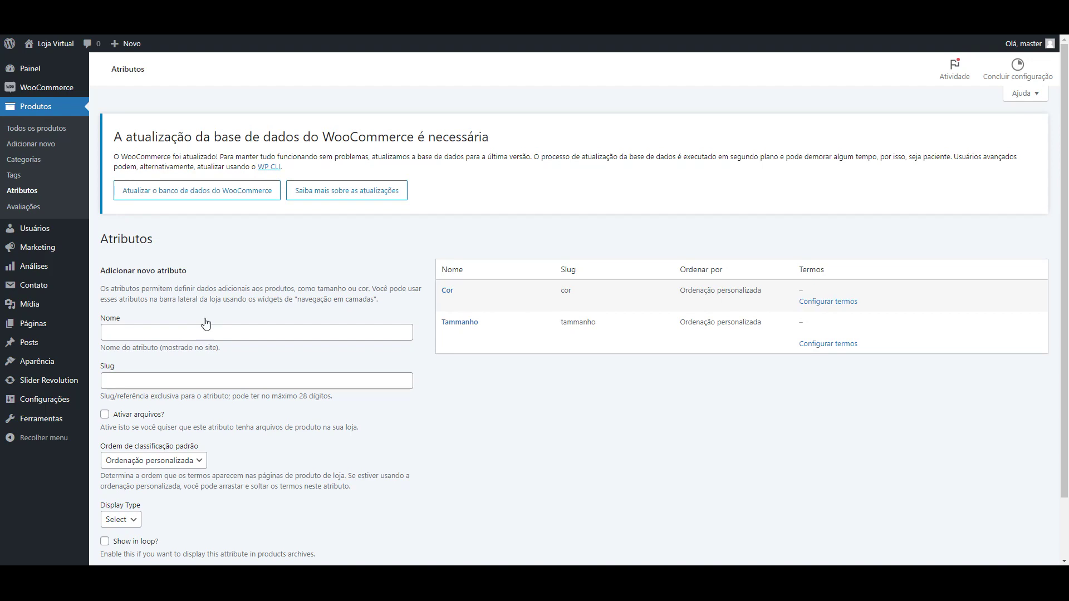
# Add a product attribute named Voltagem with the display type Label, and review the available display types
pyautogui.click(190, 332)
pyautogui.write('Voltagem')
pyautogui.scroll(-1, 486, 381)
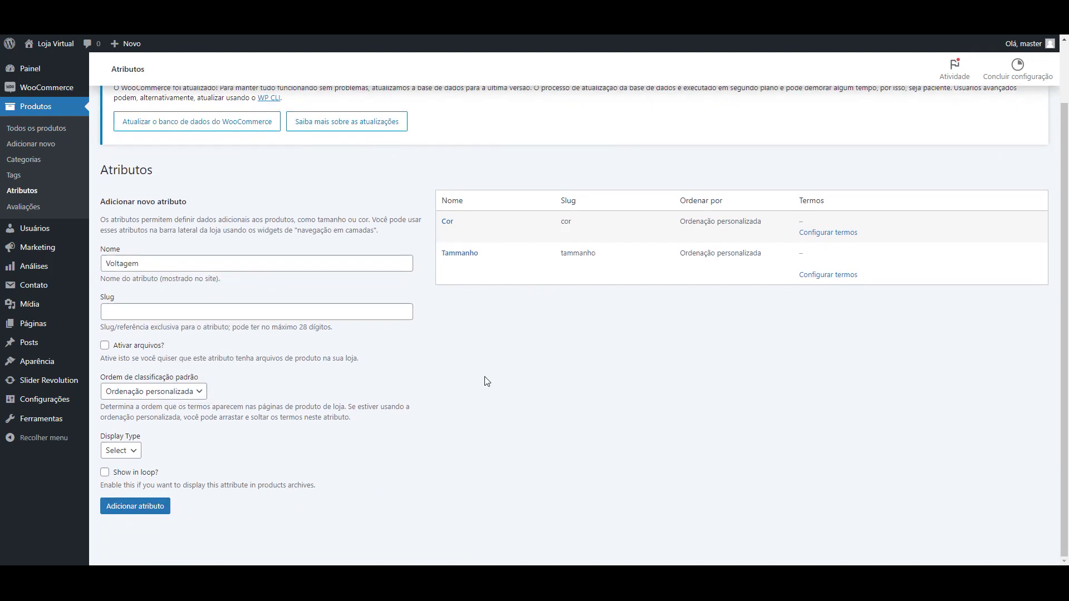
pyautogui.click(134, 452)
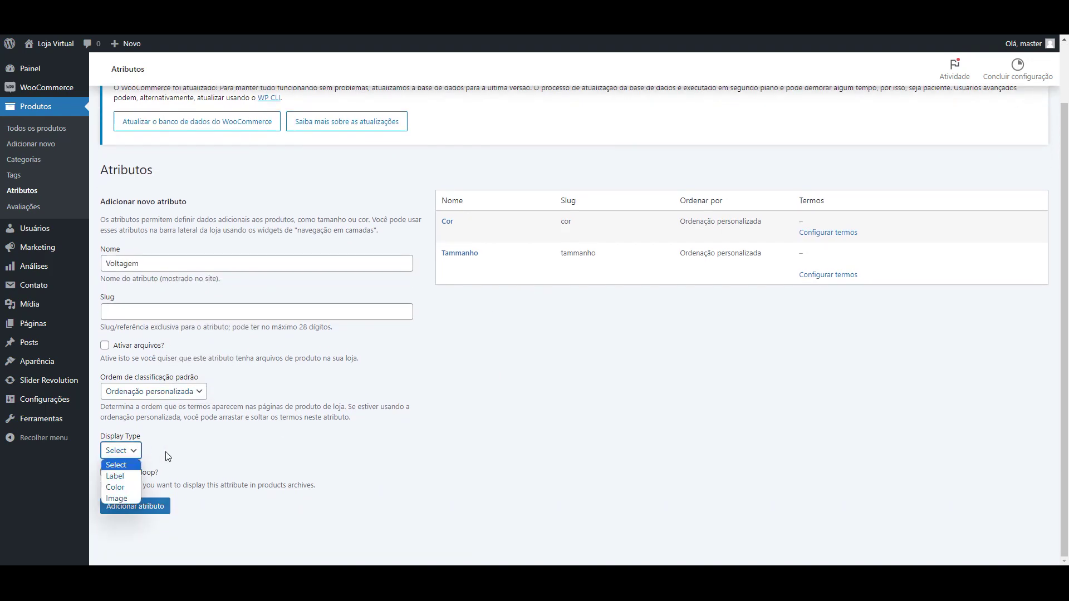
pyautogui.click(134, 478)
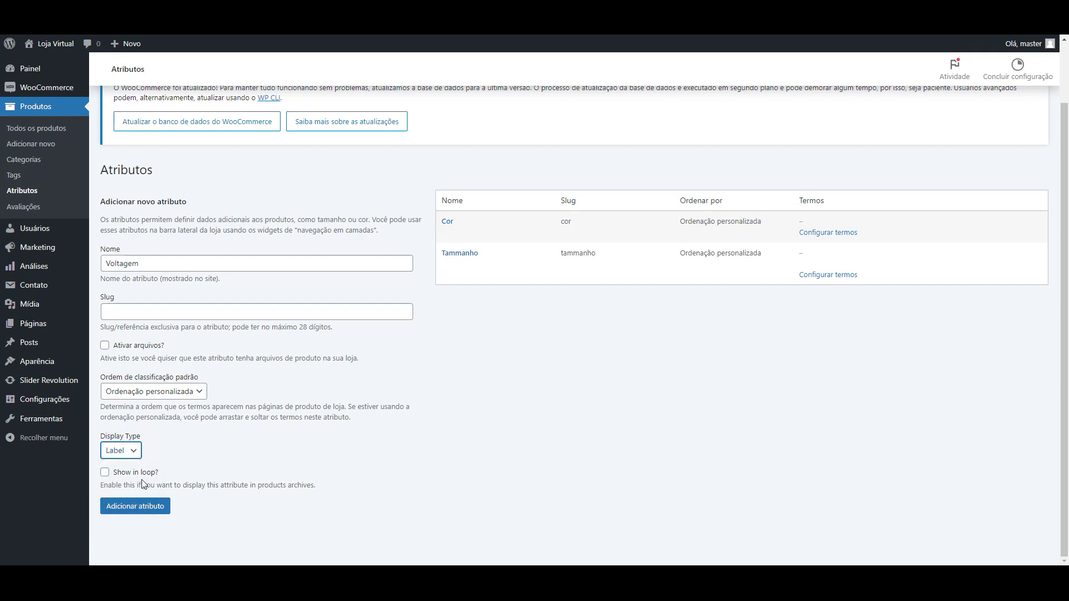
pyautogui.click(150, 506)
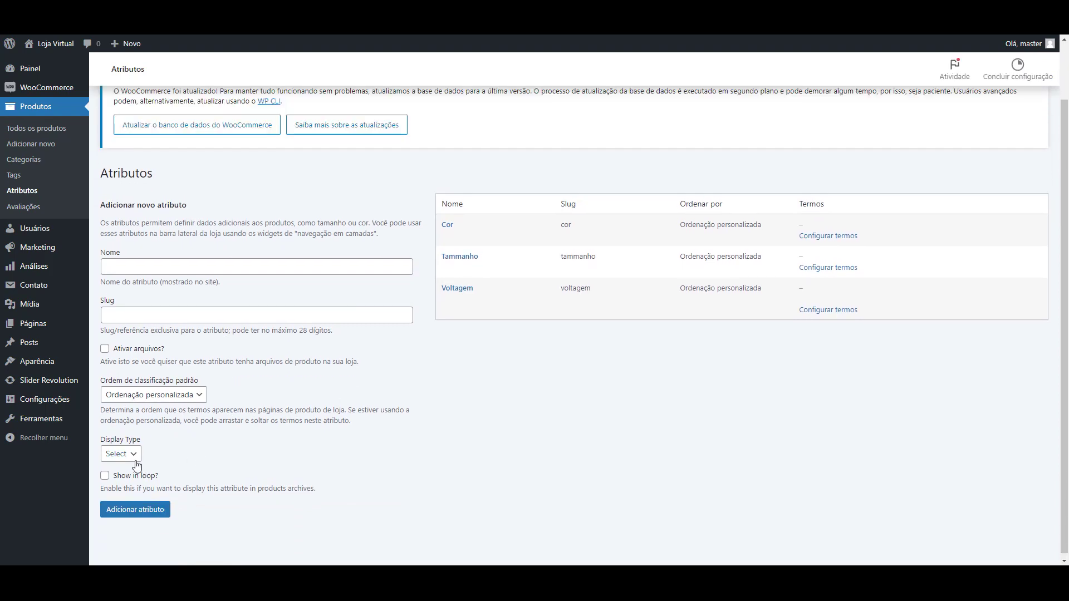
pyautogui.click(135, 460)
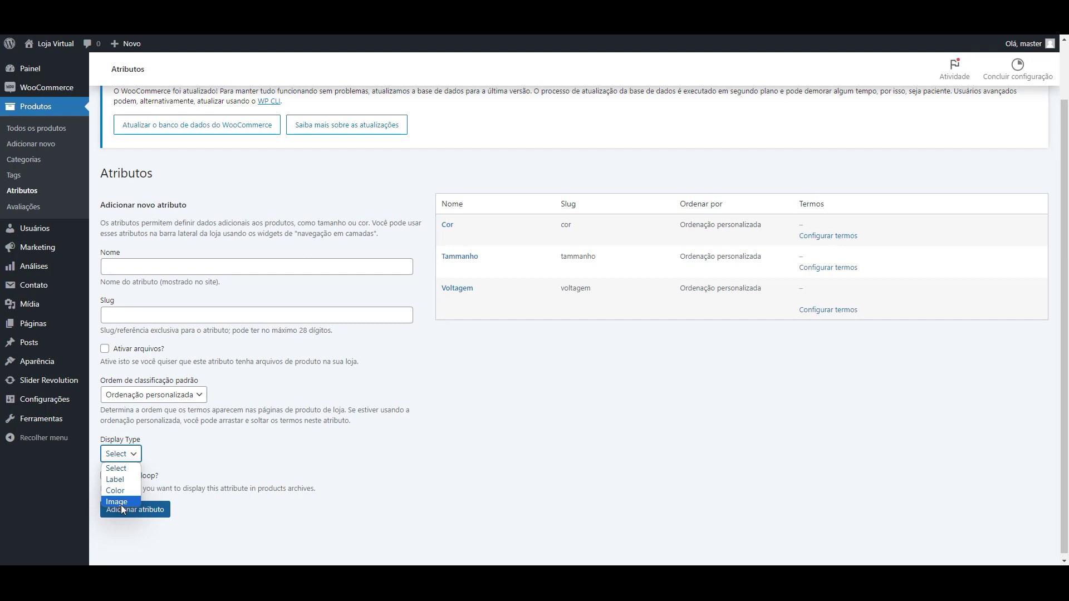
pyautogui.click(127, 472)
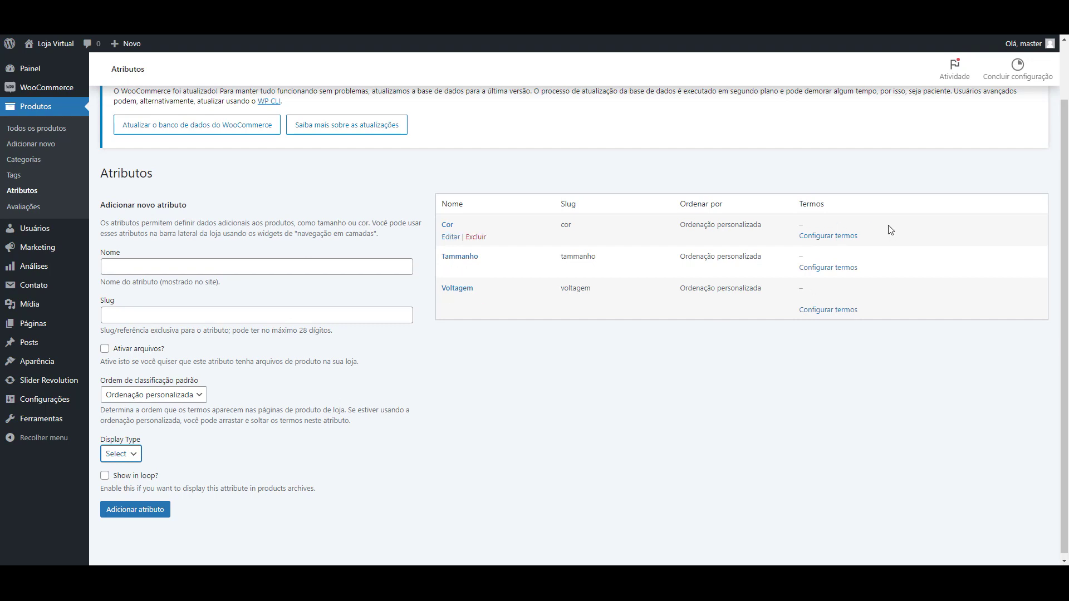
# Open the terms of the Cor attribute and add the term Vinho with the colour #b52626
pyautogui.click(821, 237)
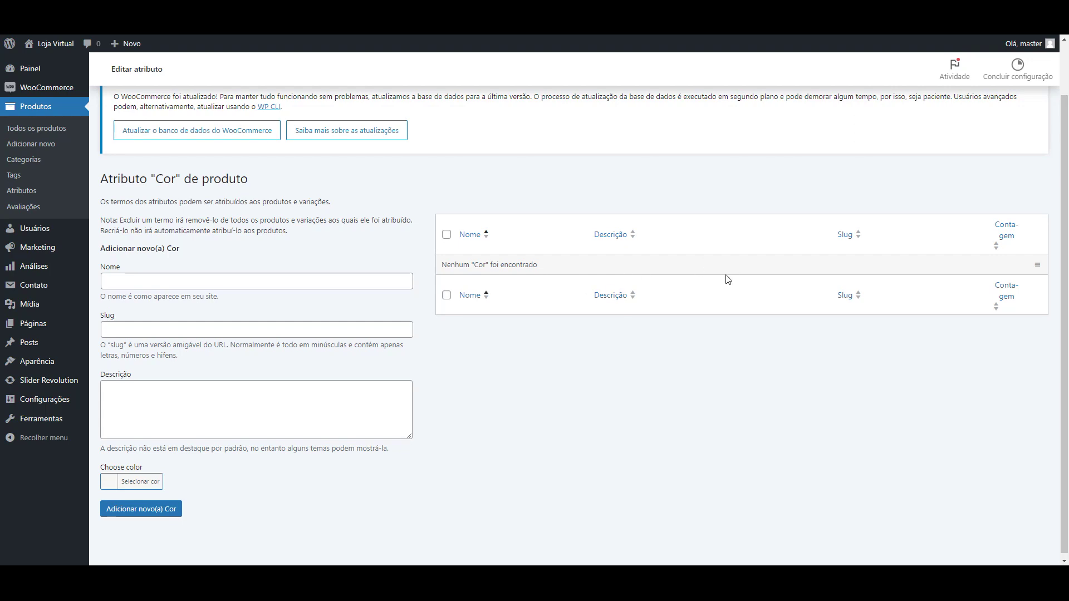
pyautogui.click(247, 283)
pyautogui.write('Vinho')
pyautogui.click(147, 482)
pyautogui.scroll(-2, 189, 490)
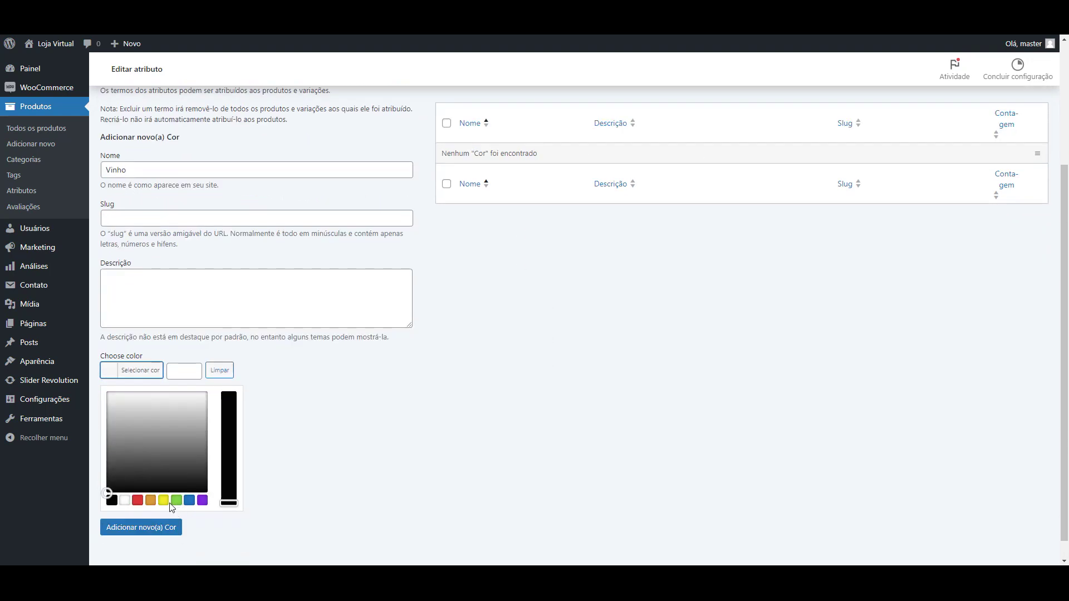
pyautogui.click(139, 500)
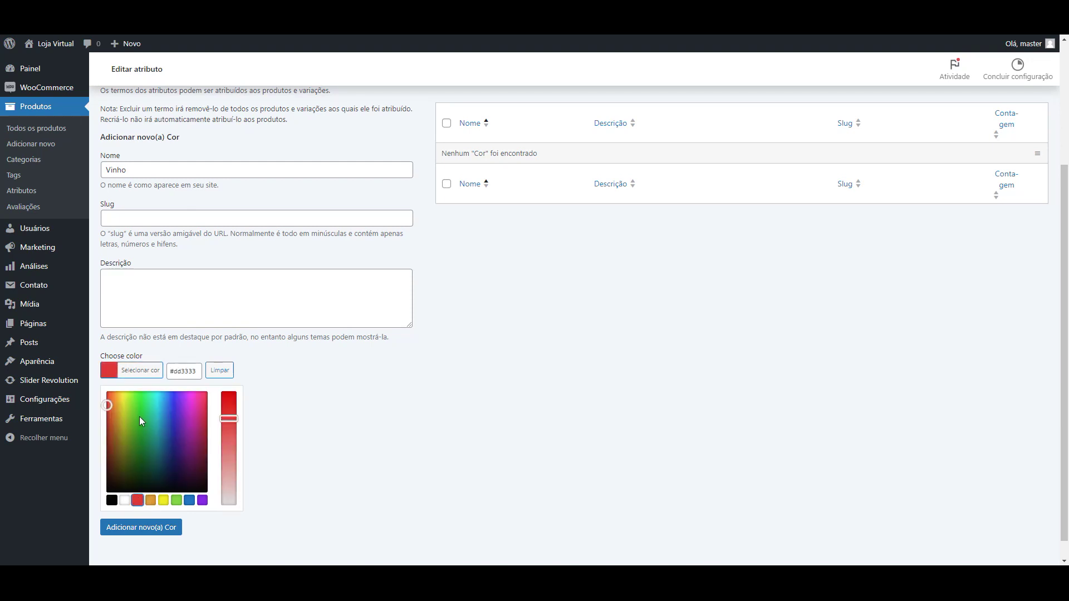
pyautogui.moveTo(104, 399); pyautogui.dragTo(205, 440)
pyautogui.moveTo(109, 438); pyautogui.dragTo(103, 418)
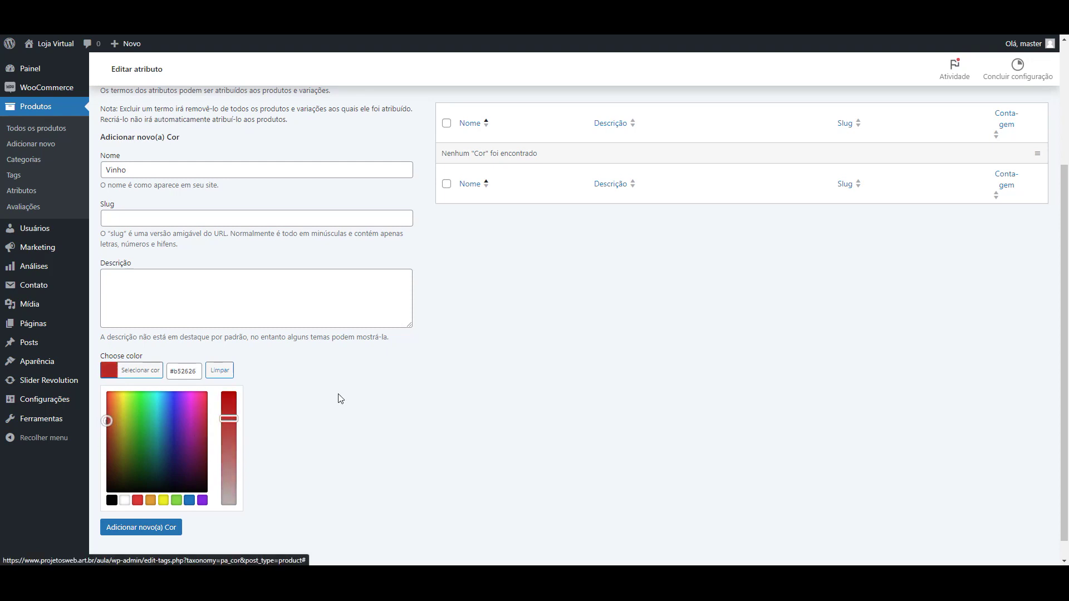
pyautogui.click(339, 397)
pyautogui.click(140, 506)
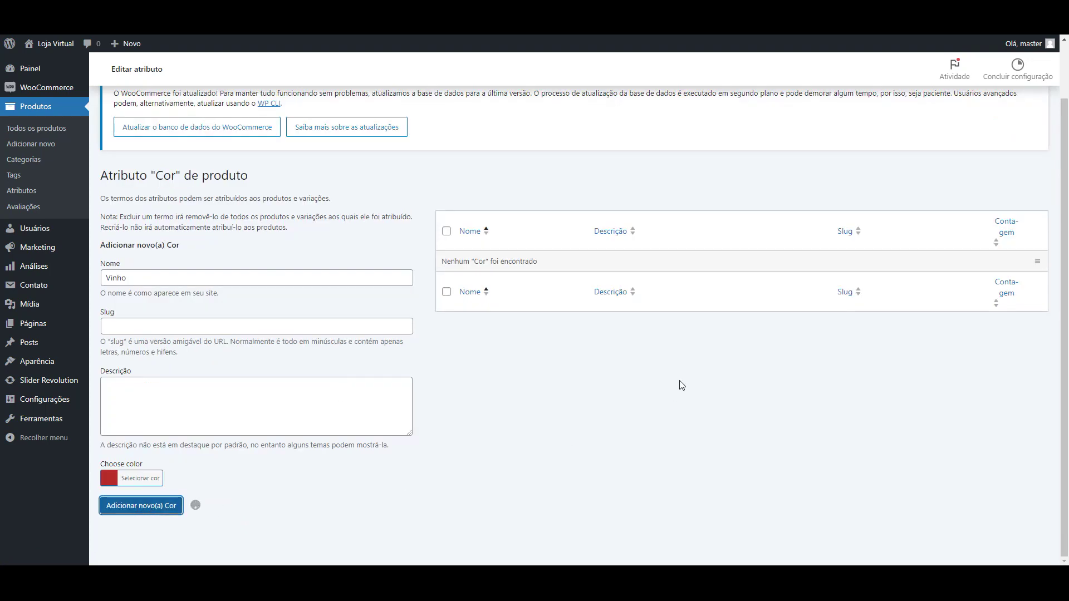
pyautogui.scroll(-1, 682, 386)
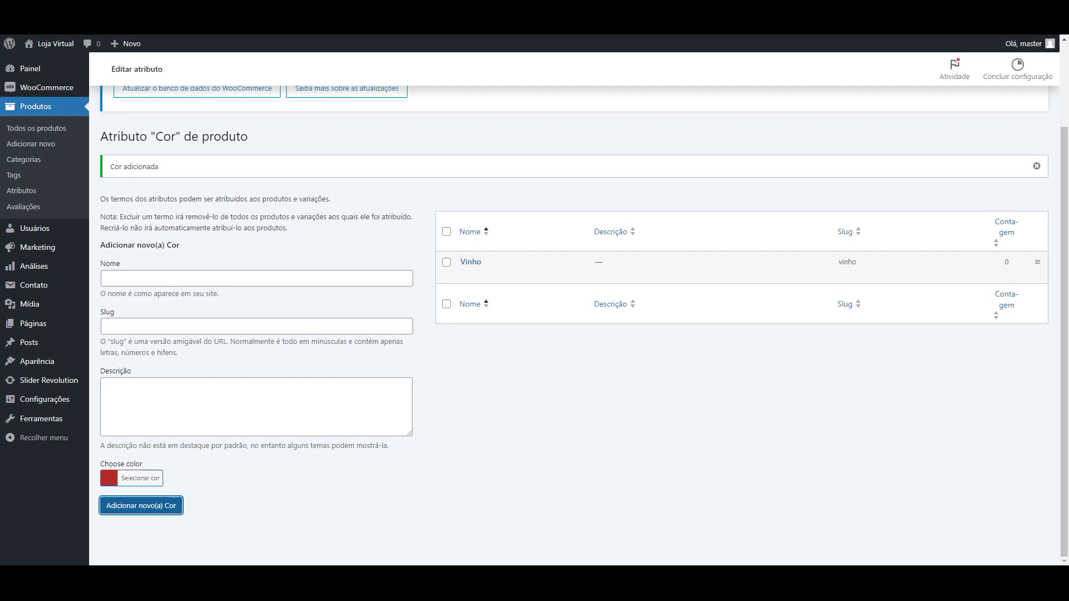
# Add the term Marrom to the Cor attribute with the brown colour #99571e
pyautogui.click(141, 281)
pyautogui.write('Marrom')
pyautogui.click(136, 479)
pyautogui.scroll(-1, 234, 379)
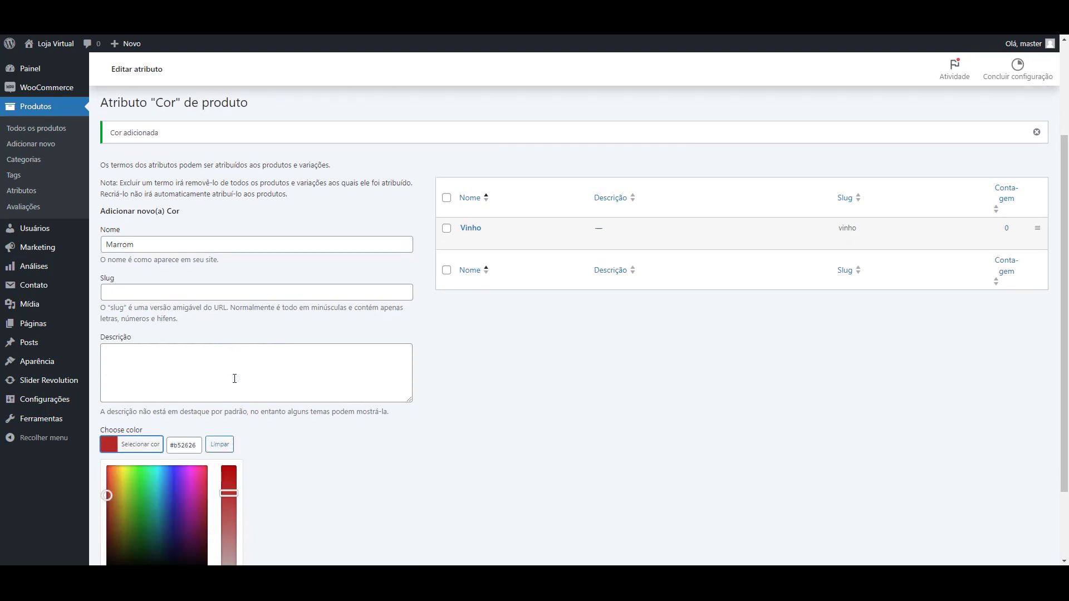
pyautogui.scroll(-2, 234, 379)
pyautogui.moveTo(114, 399); pyautogui.dragTo(115, 411)
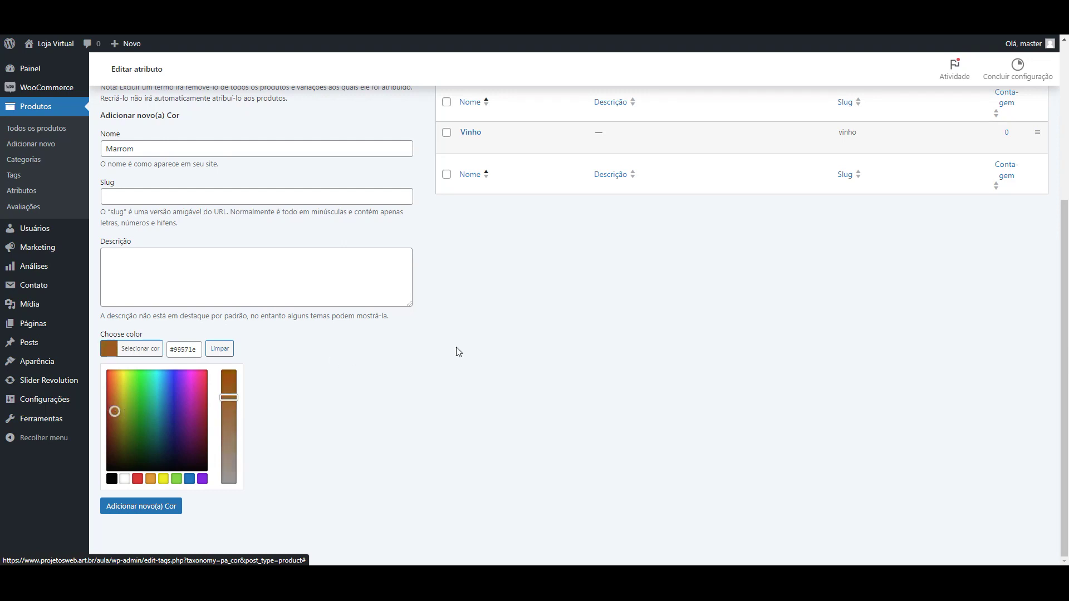
pyautogui.click(458, 351)
pyautogui.click(178, 504)
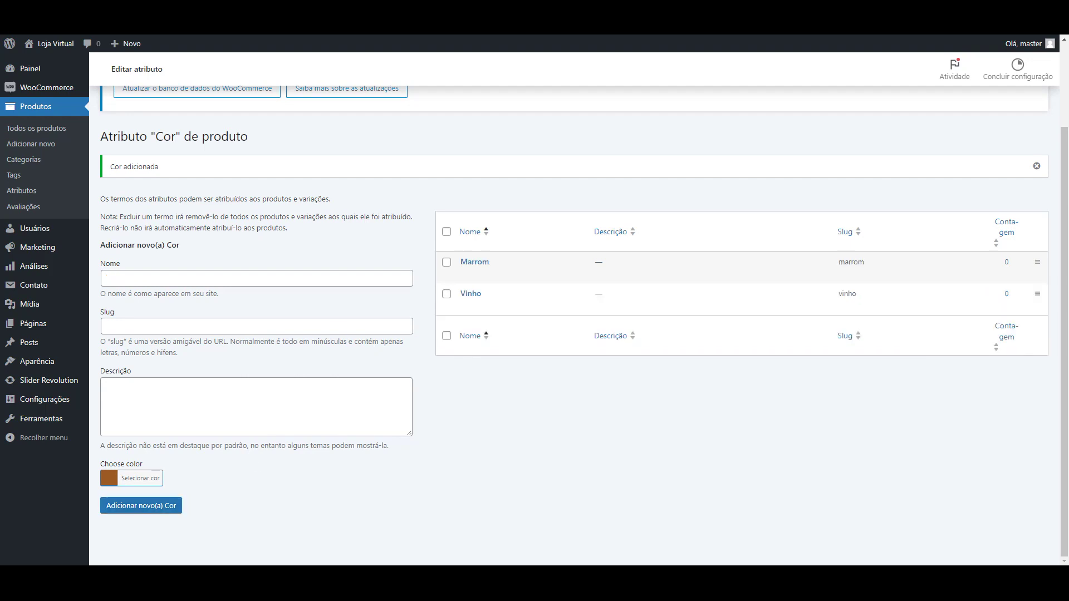
# Add the term Preto to the Cor attribute with the black preset colour
pyautogui.click(148, 274)
pyautogui.write('Preto')
pyautogui.click(110, 483)
pyautogui.scroll(-2, 295, 431)
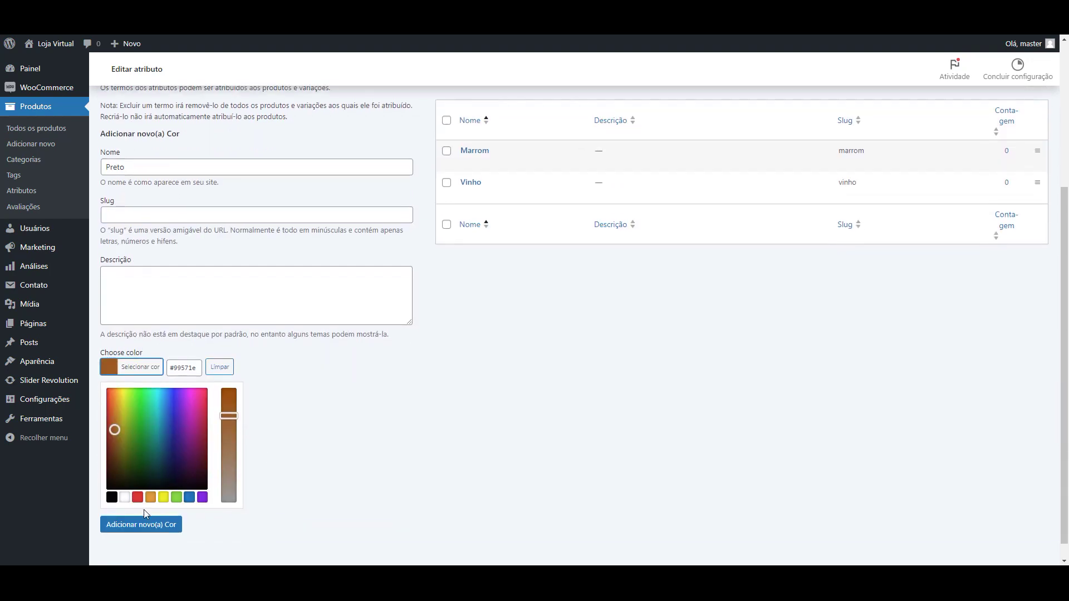
pyautogui.click(111, 497)
pyautogui.click(165, 526)
pyautogui.click(166, 525)
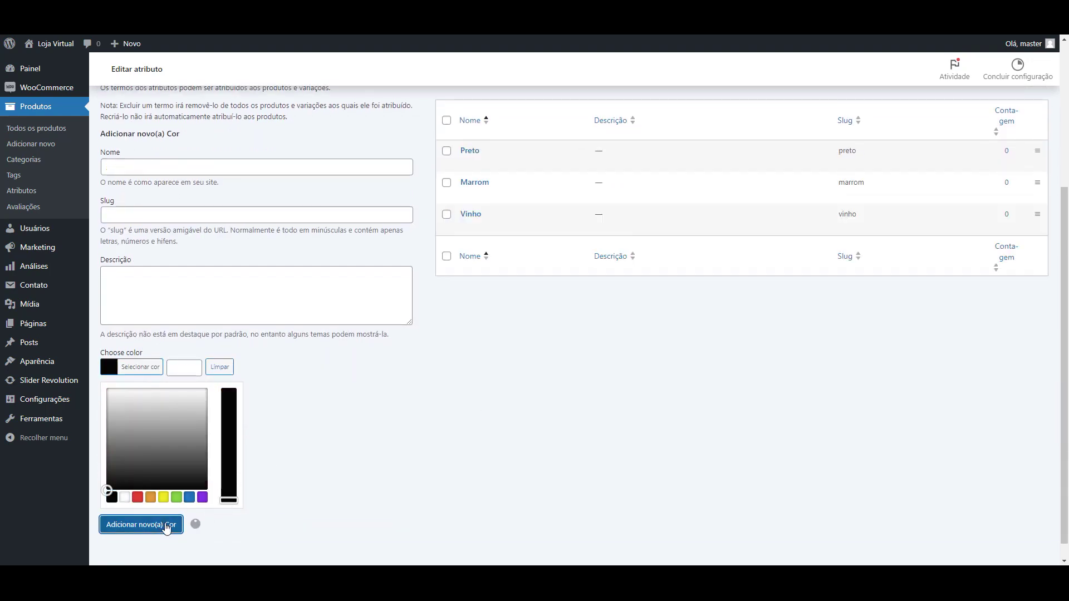
# Review the Cor attribute's terms, check the product attributes overview, and reopen the Cor term list
pyautogui.scroll(2, 668, 265)
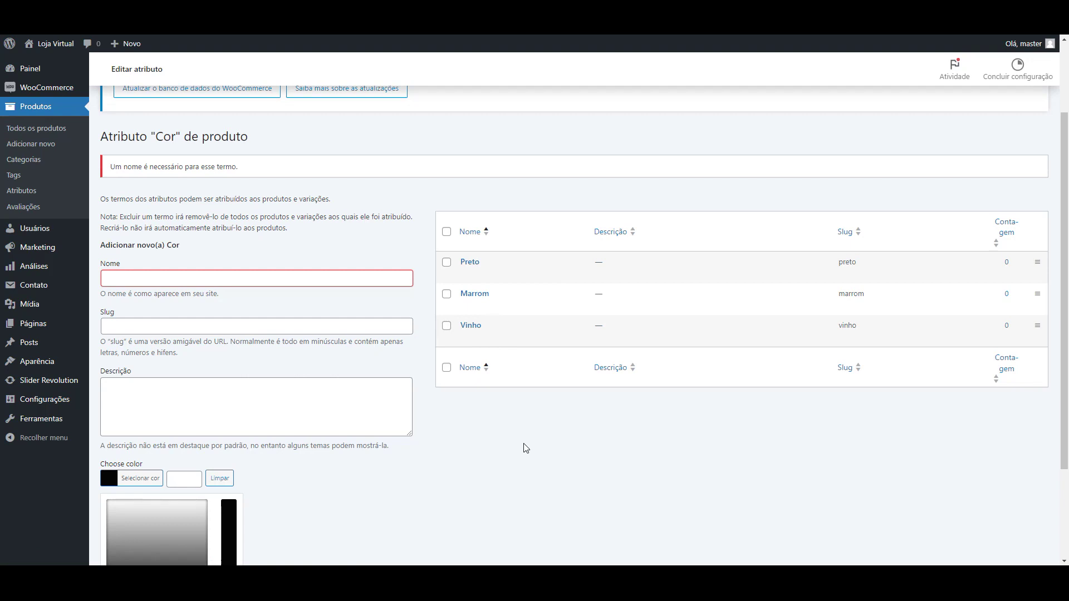
pyautogui.scroll(-2, 483, 333)
pyautogui.scroll(1, 490, 329)
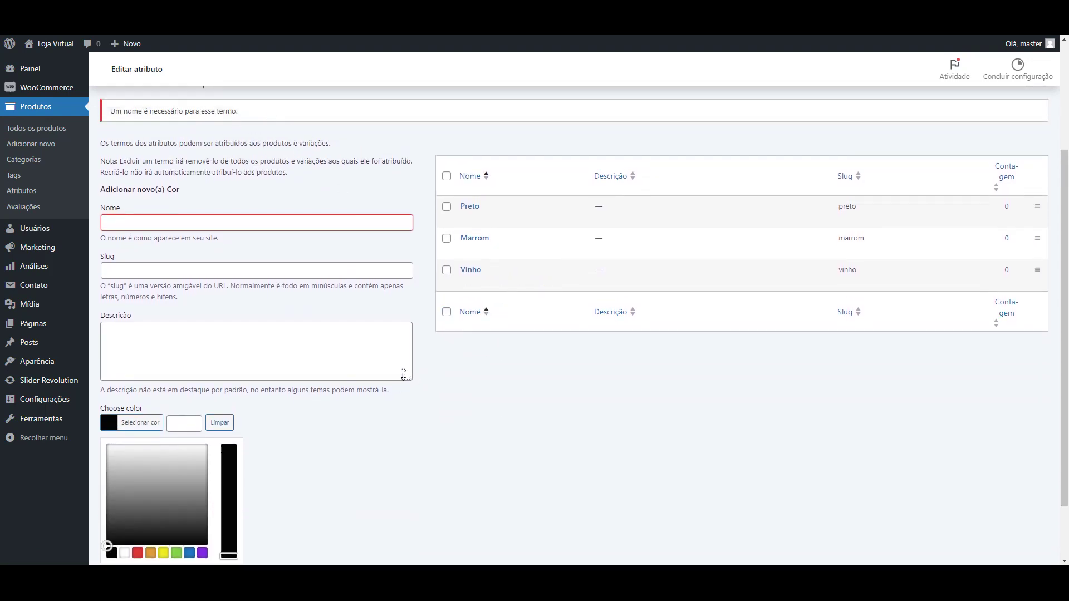
pyautogui.scroll(-1, 451, 334)
pyautogui.scroll(2, 358, 195)
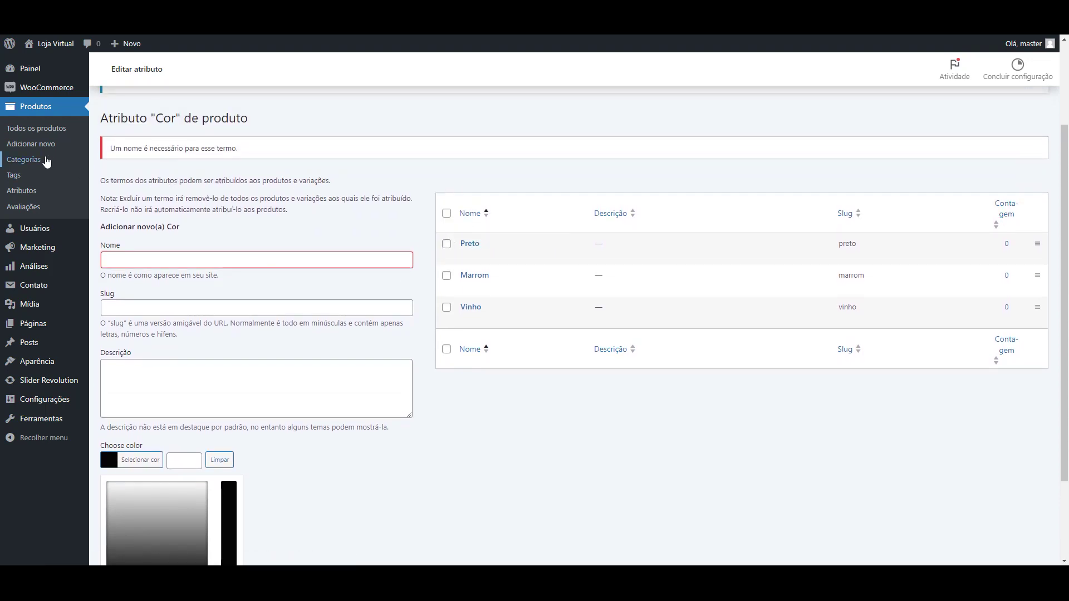
pyautogui.moveTo(48, 160); pyautogui.dragTo(36, 191)
pyautogui.click(35, 191)
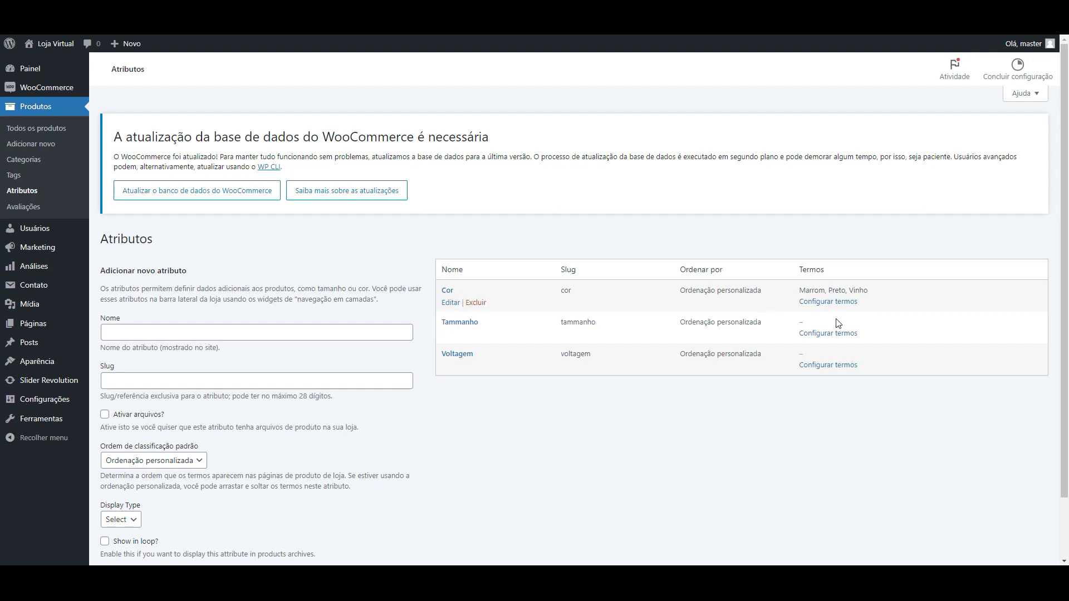
pyautogui.click(824, 304)
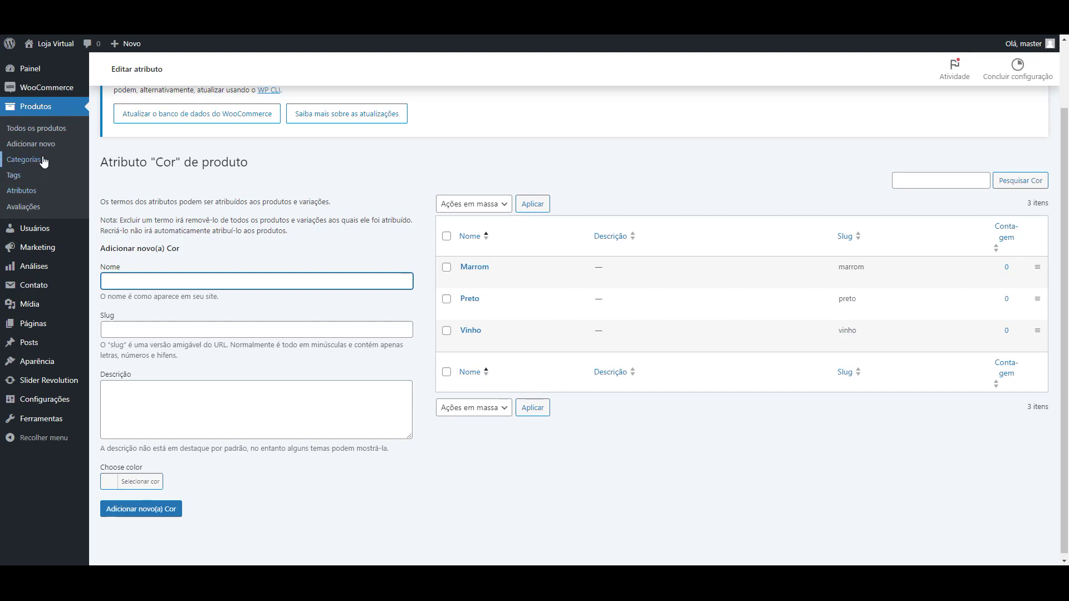
# Return to the product attributes, open the terms of Tammanho and add the terms P and M
pyautogui.click(34, 193)
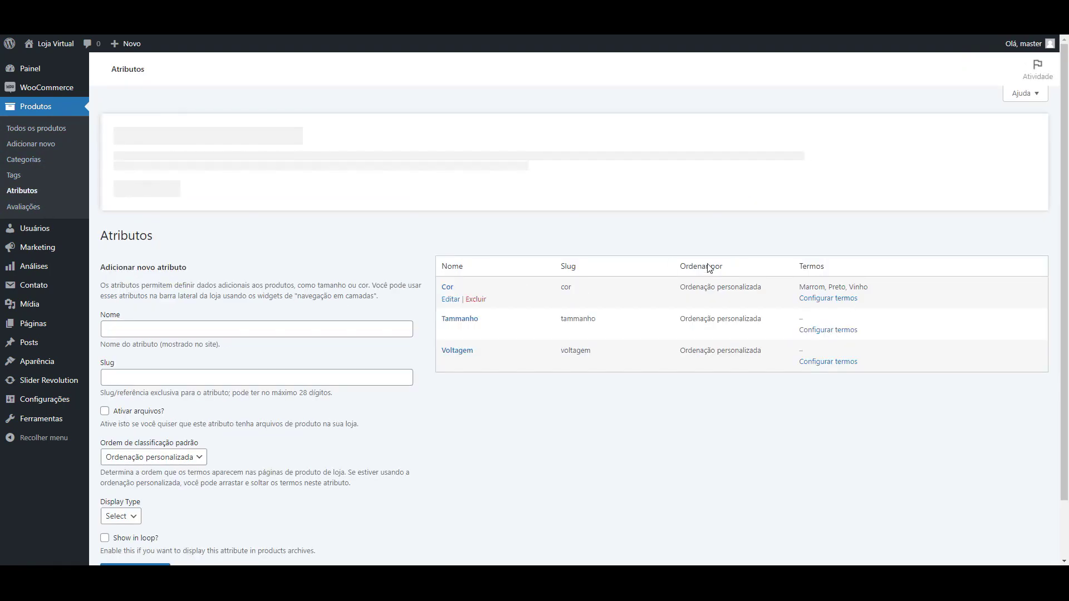
pyautogui.click(823, 326)
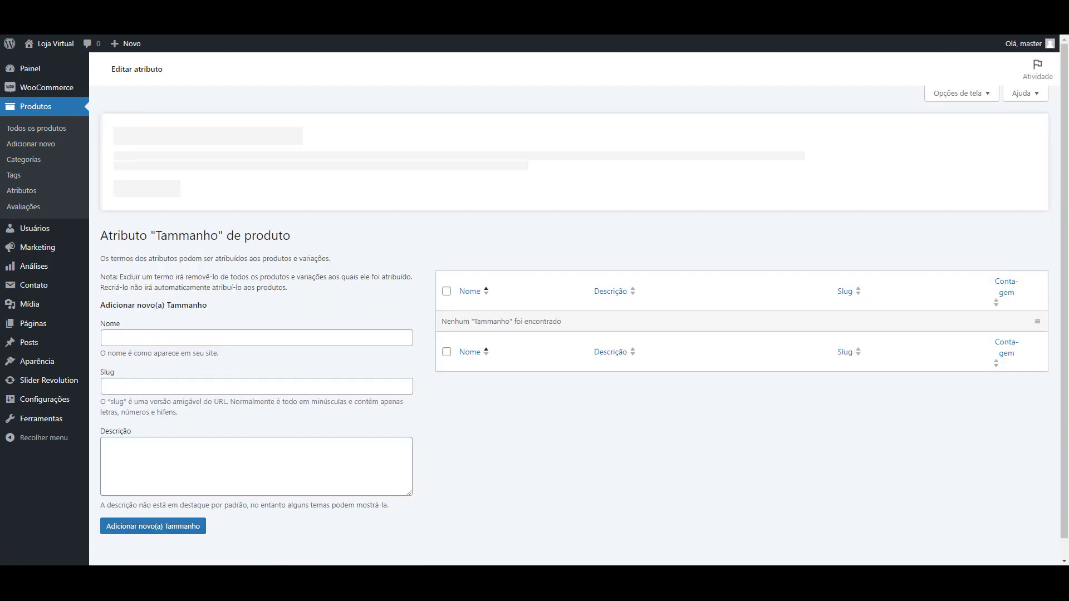
pyautogui.click(199, 343)
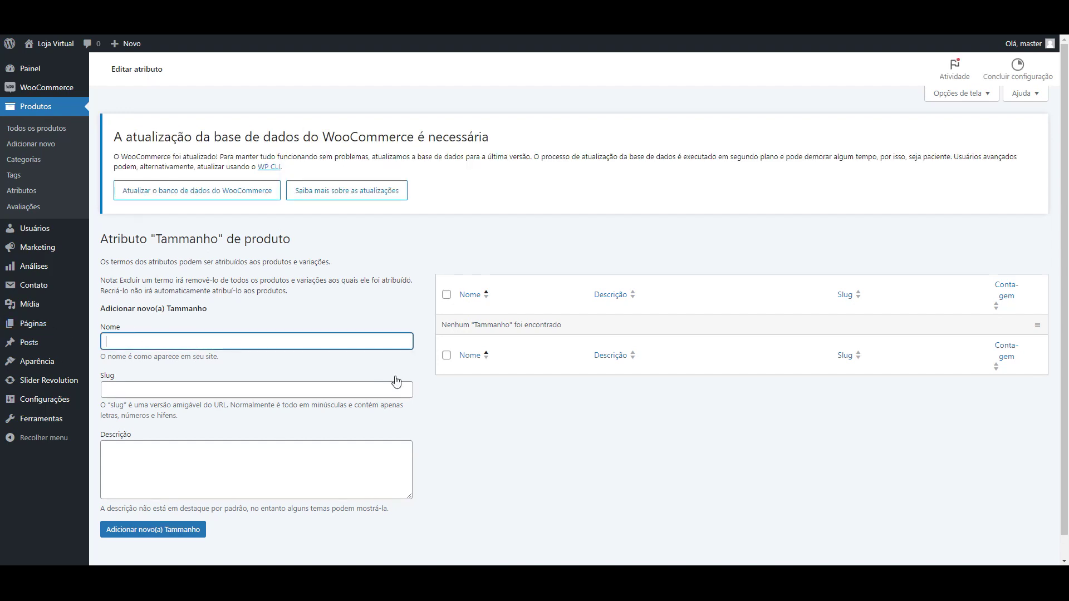
pyautogui.write('P')
pyautogui.scroll(-1, 437, 401)
pyautogui.click(167, 506)
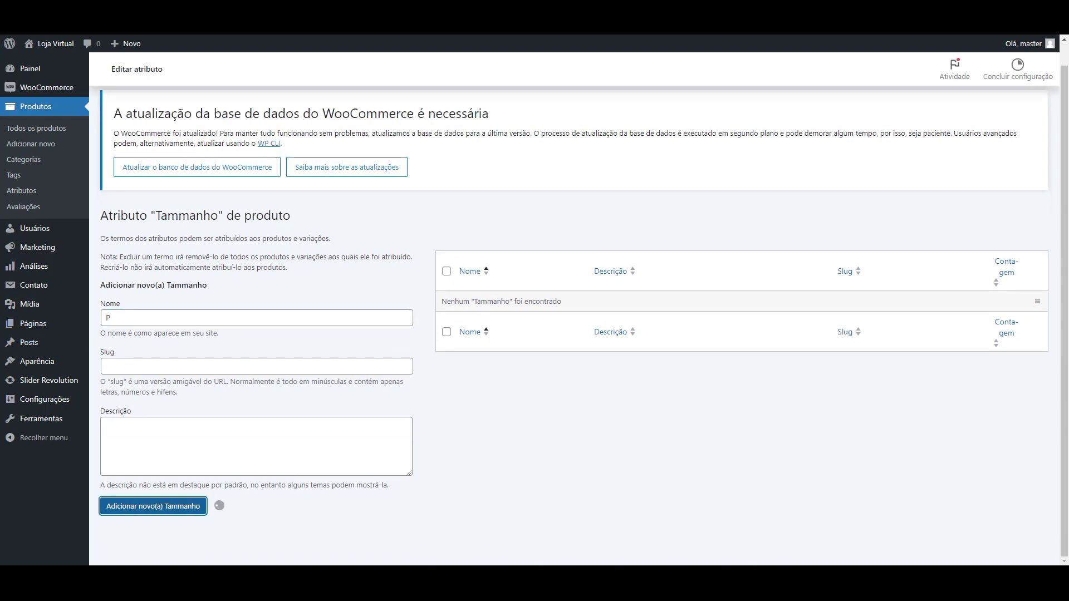
pyautogui.click(298, 355)
pyautogui.write('M')
pyautogui.scroll(-1, 150, 500)
pyautogui.click(149, 499)
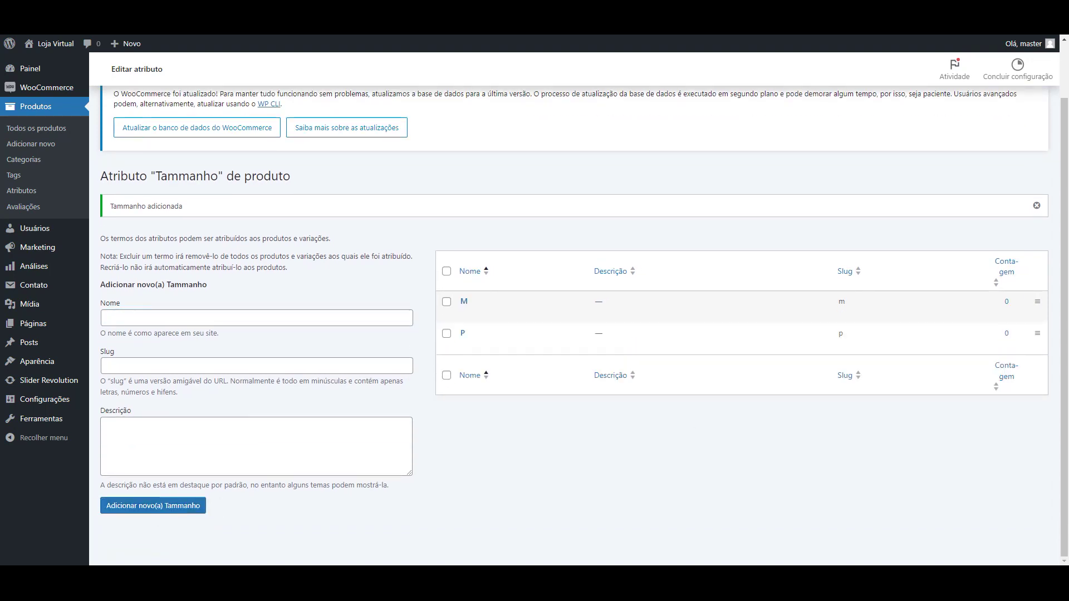
# Add the terms G and GG to the Tammanho attribute
pyautogui.click(288, 315)
pyautogui.write('G')
pyautogui.click(184, 507)
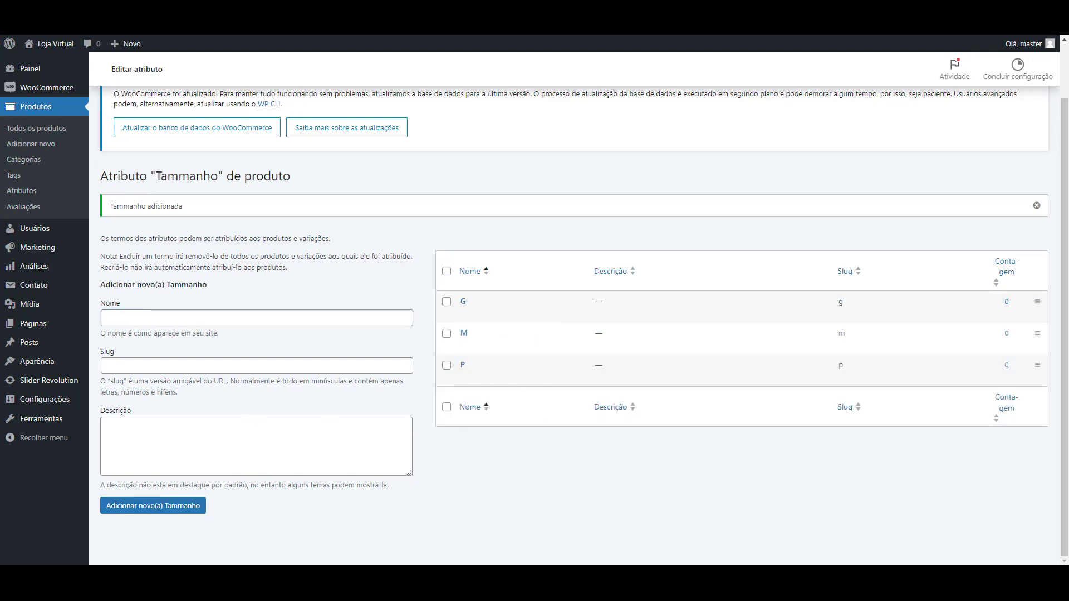
pyautogui.click(227, 320)
pyautogui.write('GG')
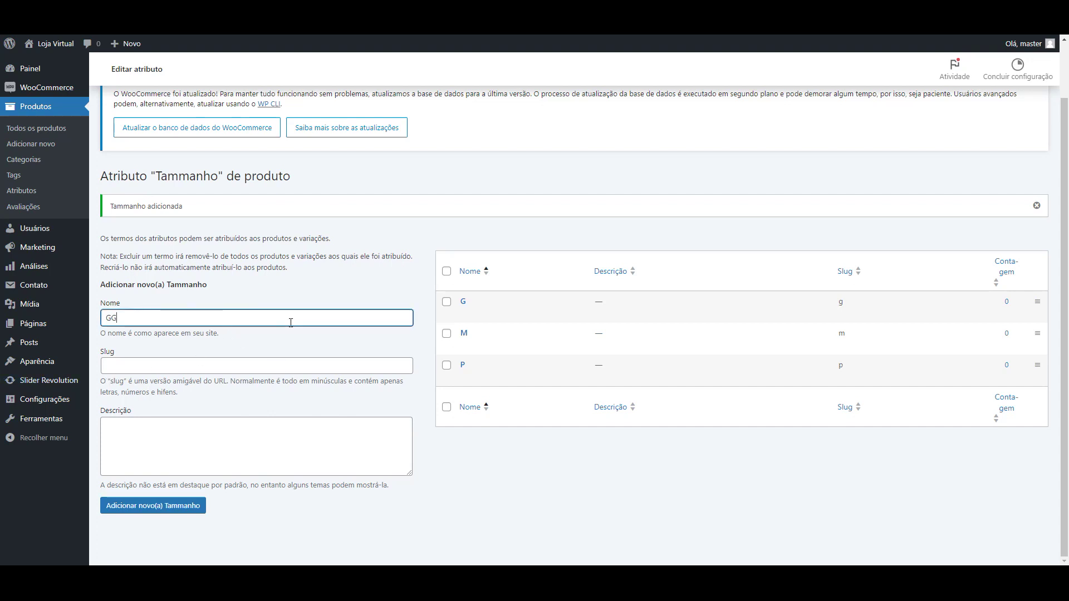
pyautogui.click(148, 504)
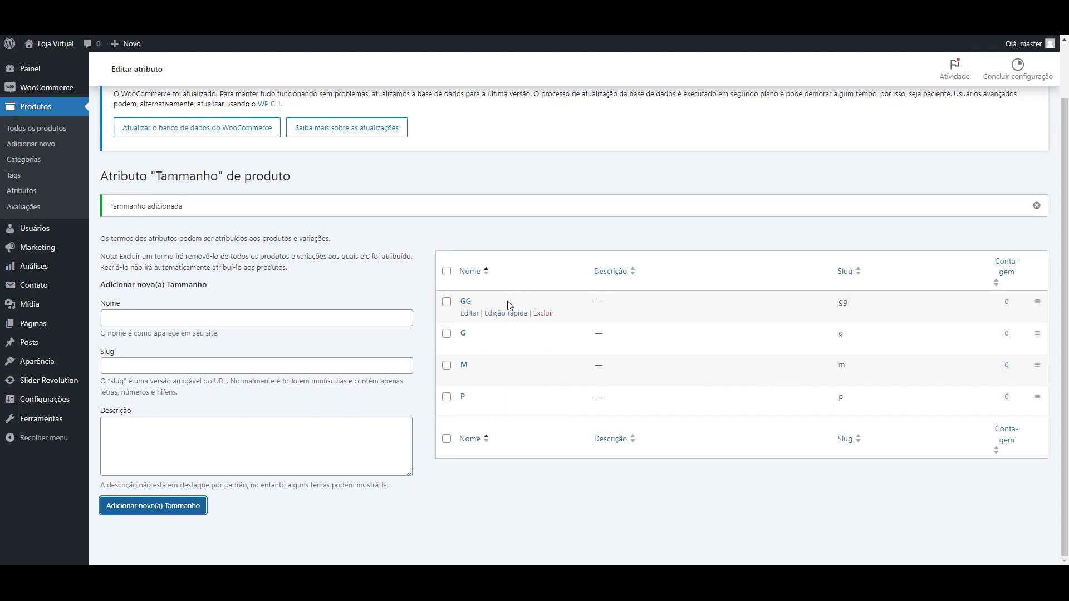
# Add the term Único to the Tammanho attribute, correcting its spelling with the accent
pyautogui.click(202, 318)
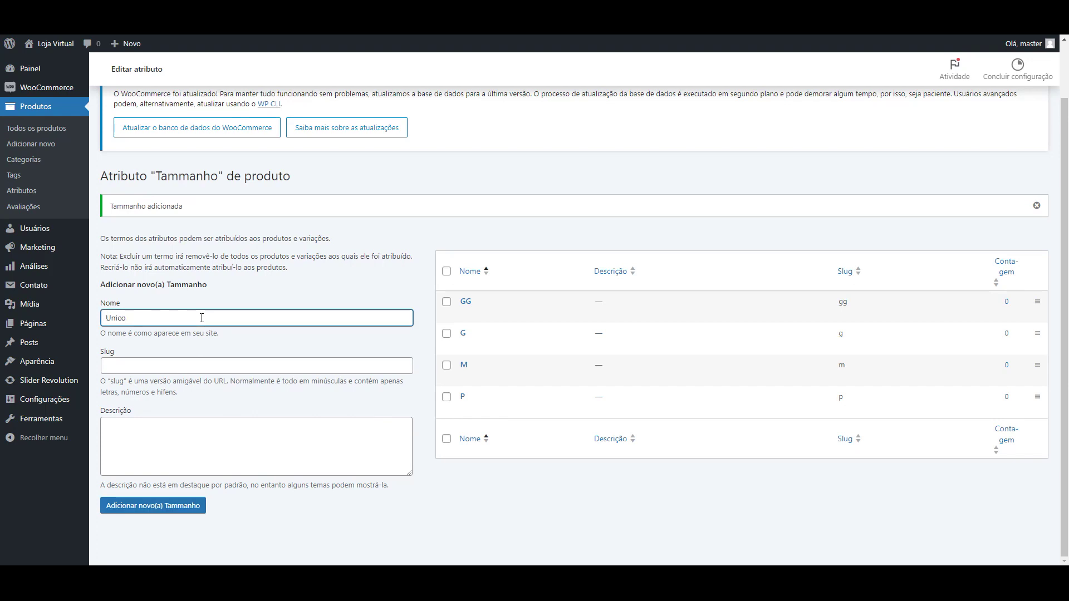
pyautogui.rightClick(120, 319)
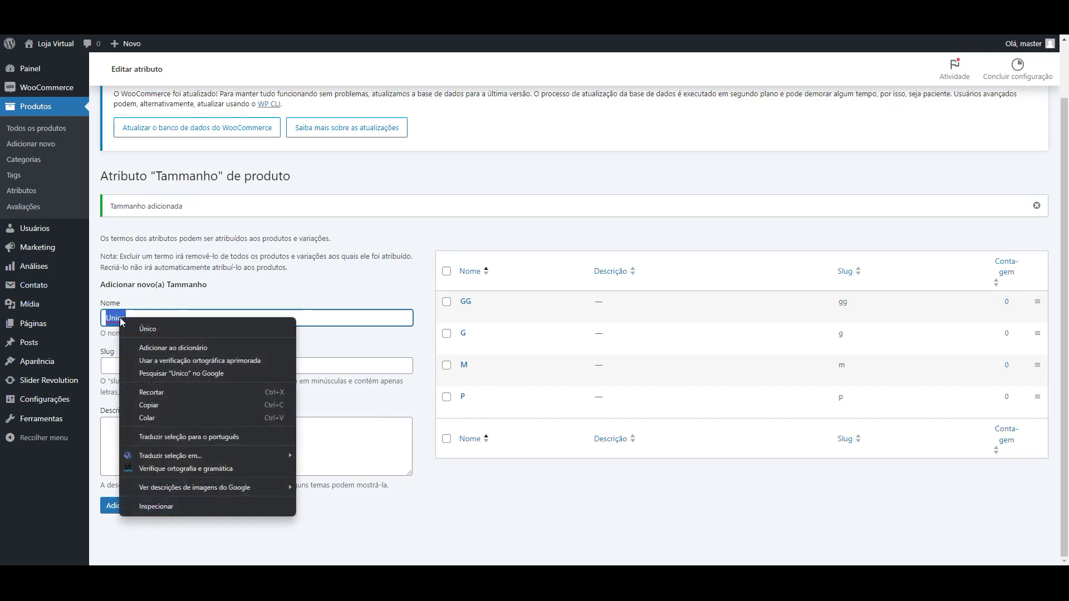
pyautogui.click(147, 328)
pyautogui.click(196, 506)
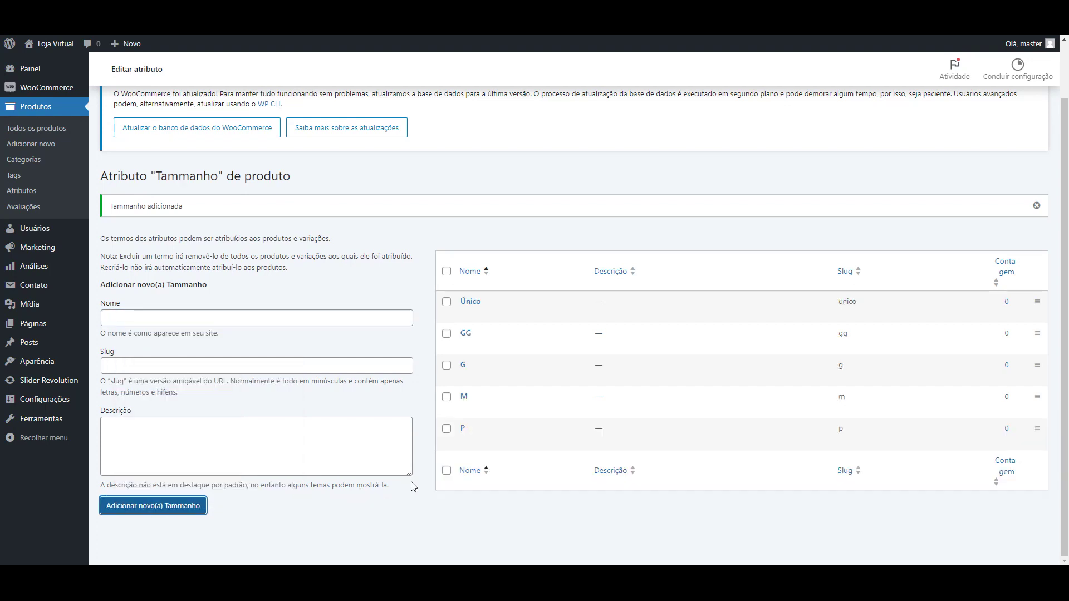
# Delete the term Único from the Tammanho attribute and confirm the deletion
pyautogui.moveTo(504, 429)
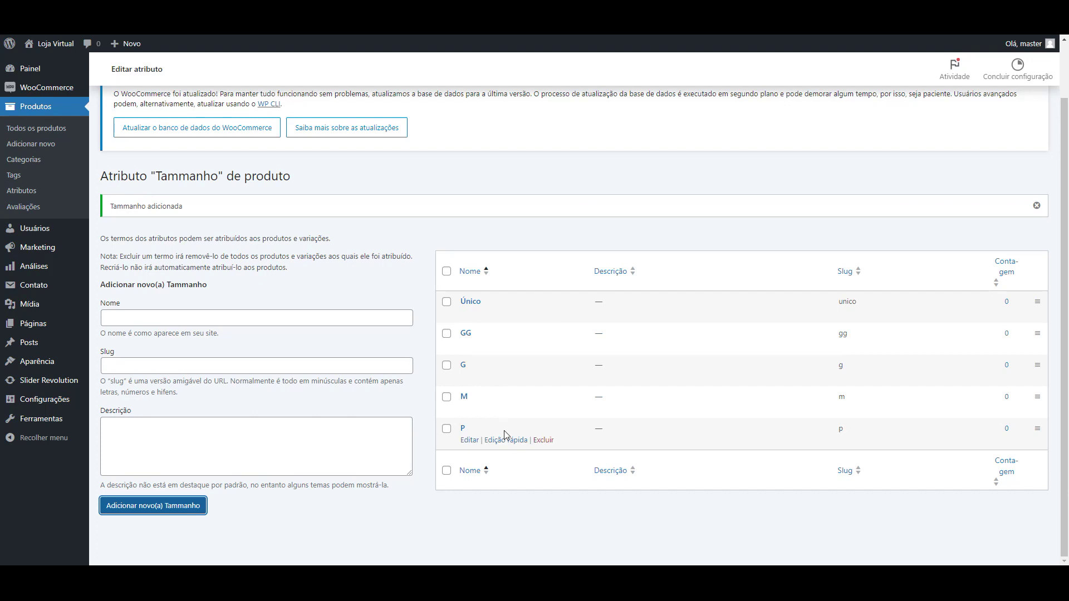
pyautogui.moveTo(551, 305)
pyautogui.click(552, 315)
pyautogui.click(589, 121)
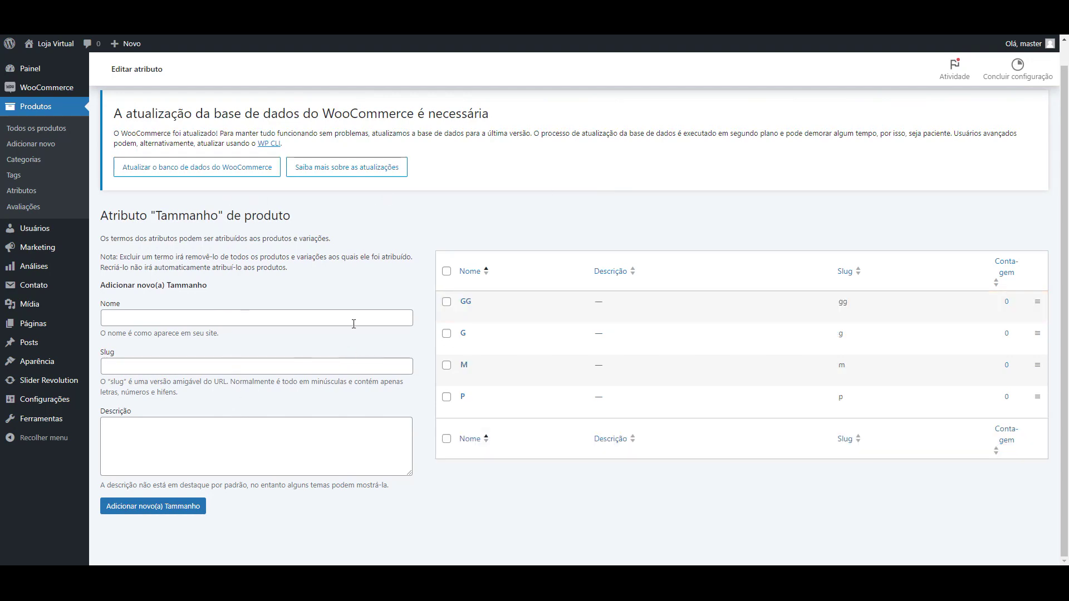
# Open the terms of the Voltagem attribute, add the terms 110v and 220v, and return to the product attributes
pyautogui.click(21, 190)
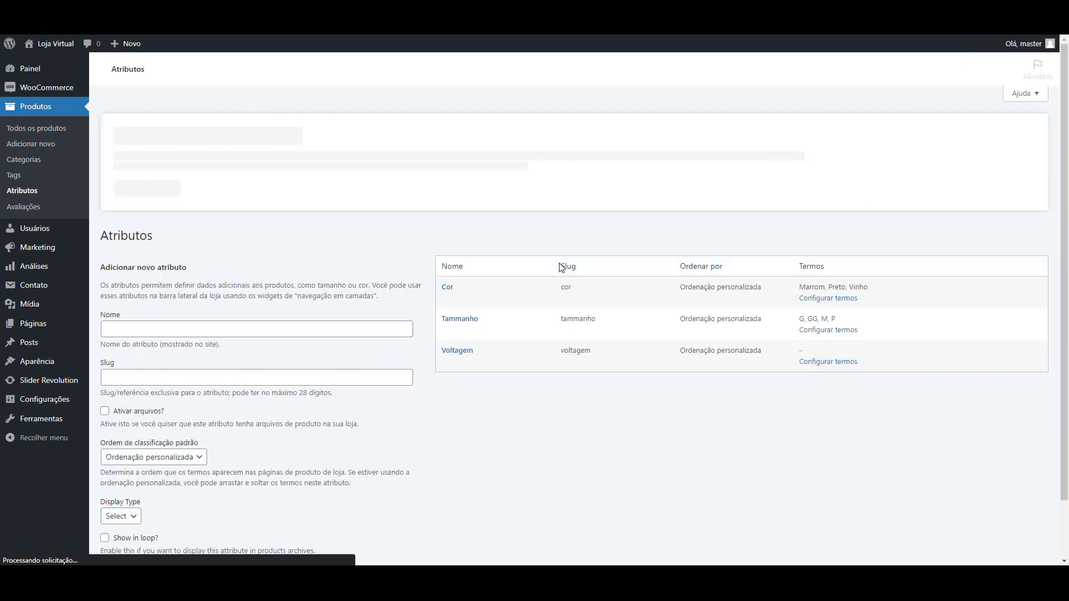
pyautogui.click(817, 362)
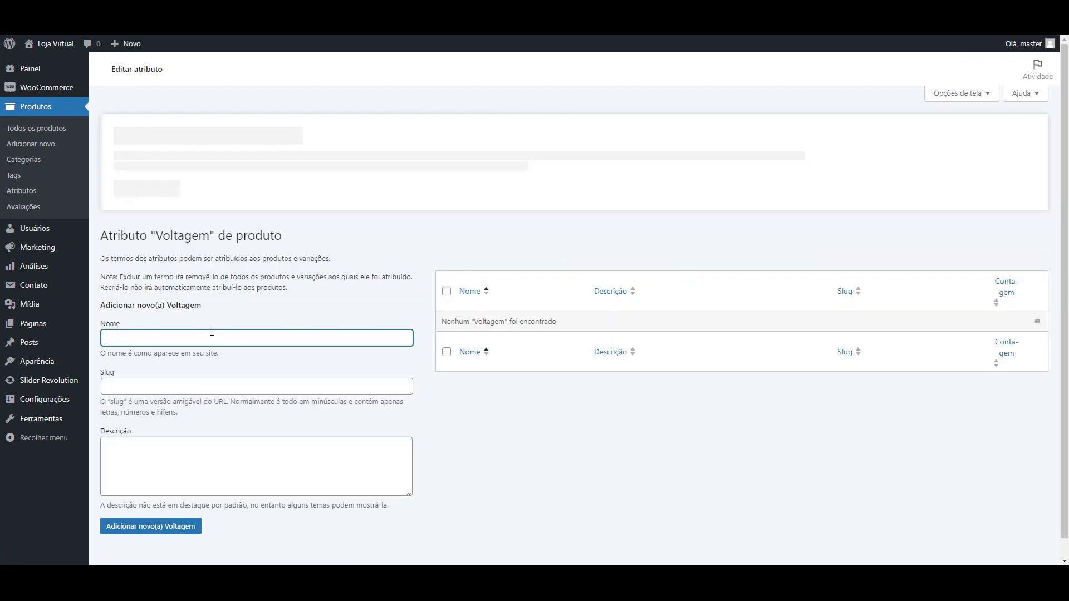
pyautogui.click(212, 331)
pyautogui.write('110v')
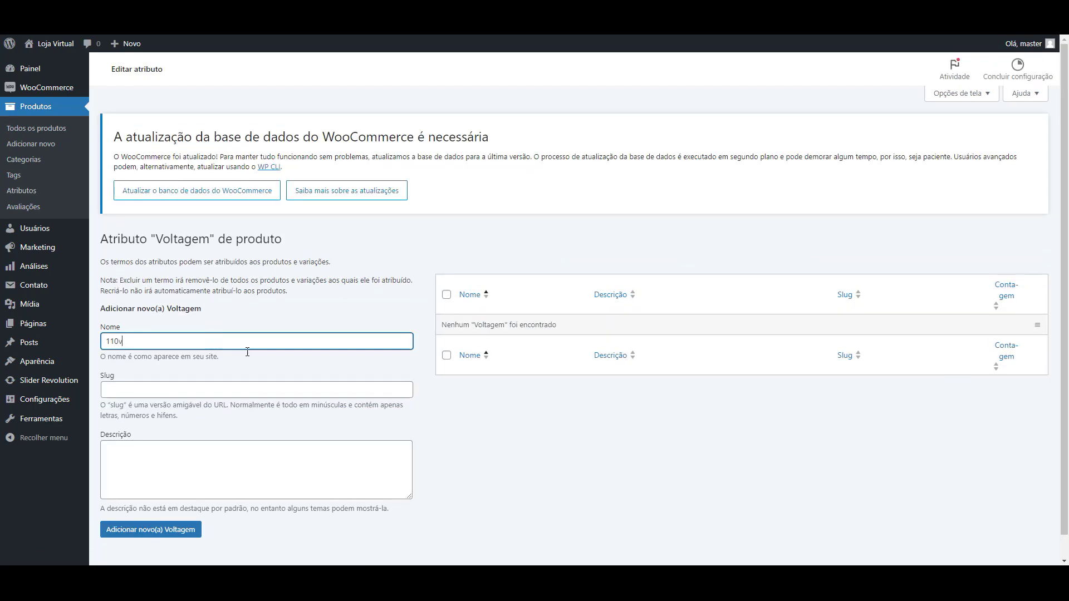
pyautogui.click(137, 536)
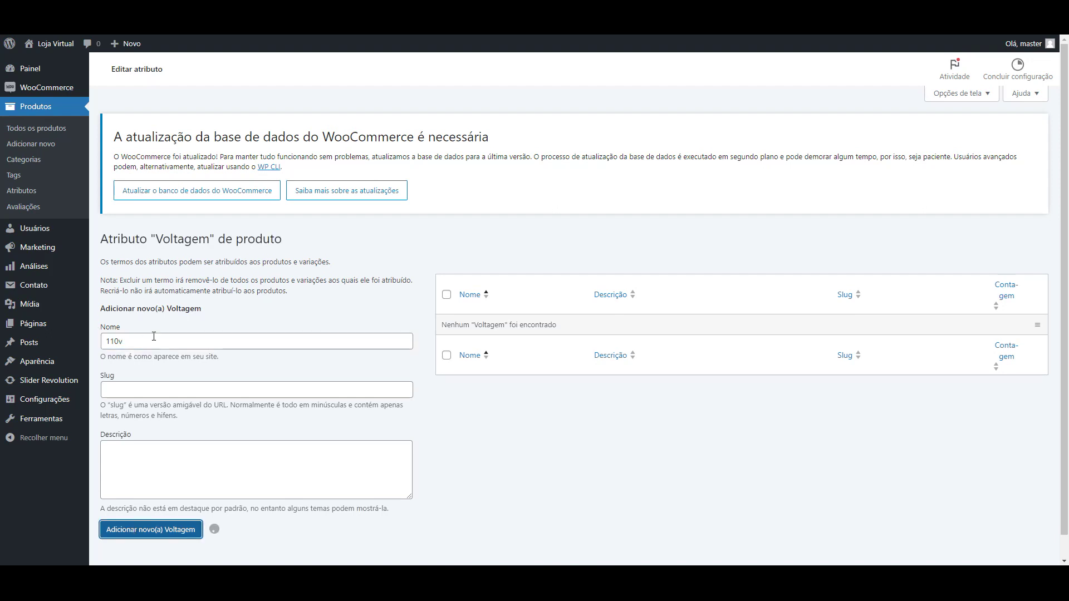
pyautogui.click(144, 383)
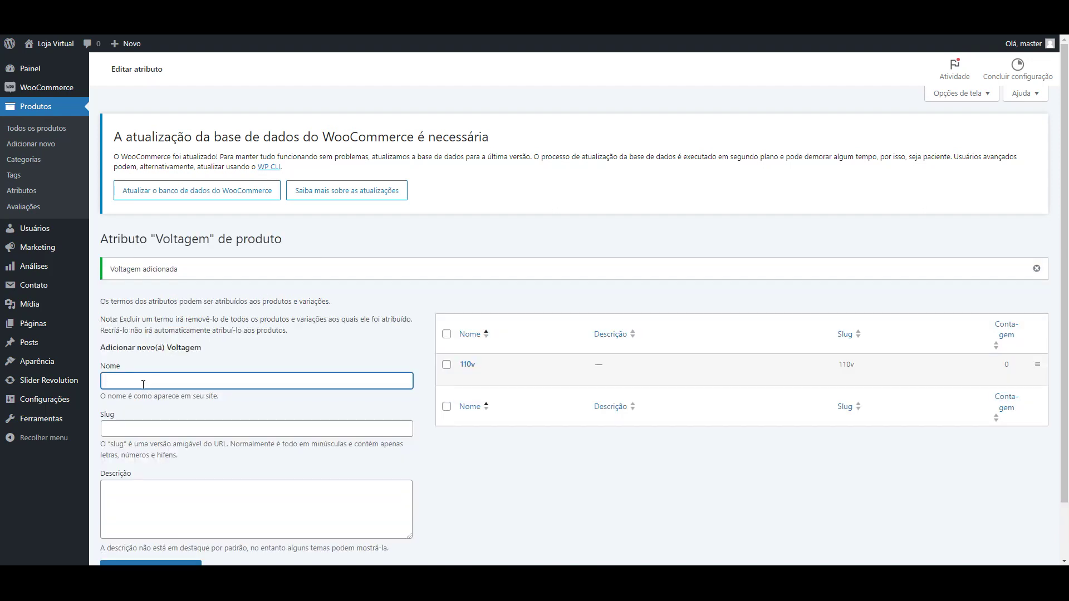
pyautogui.scroll(-1, 153, 476)
pyautogui.click(151, 505)
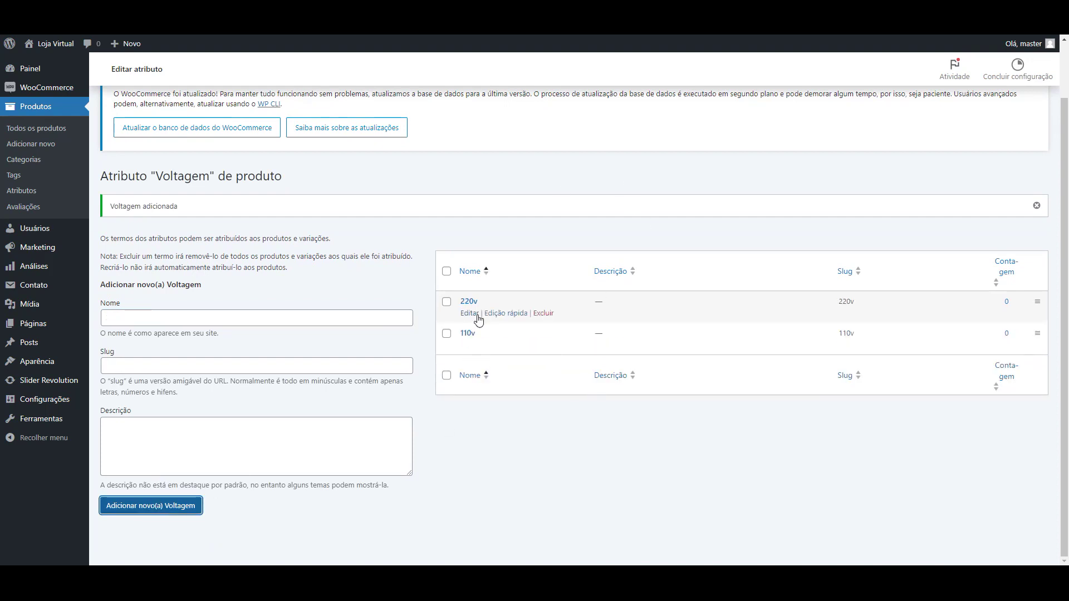
pyautogui.click(29, 191)
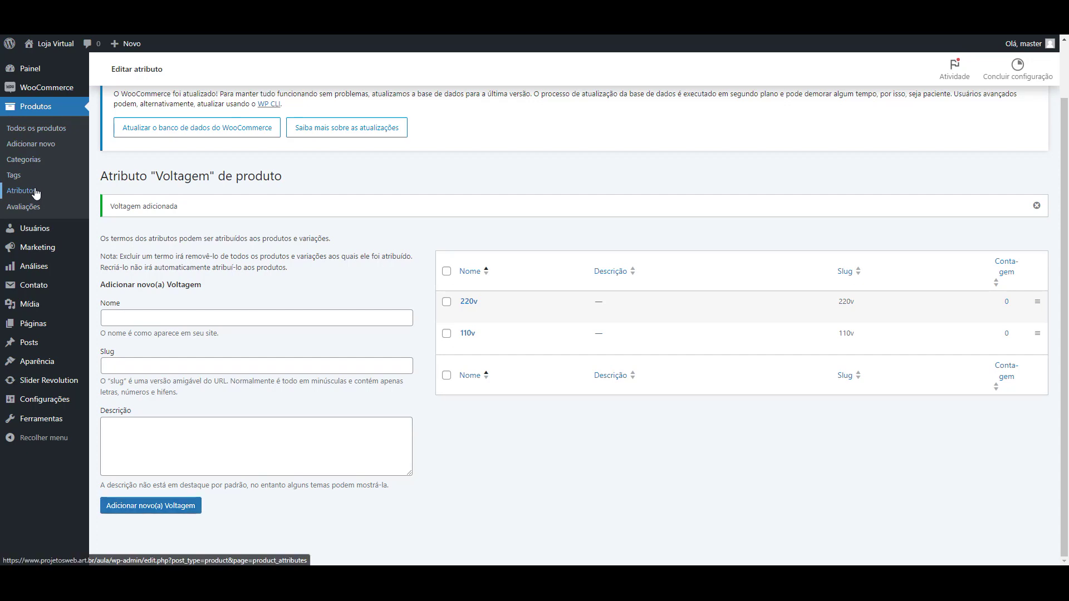